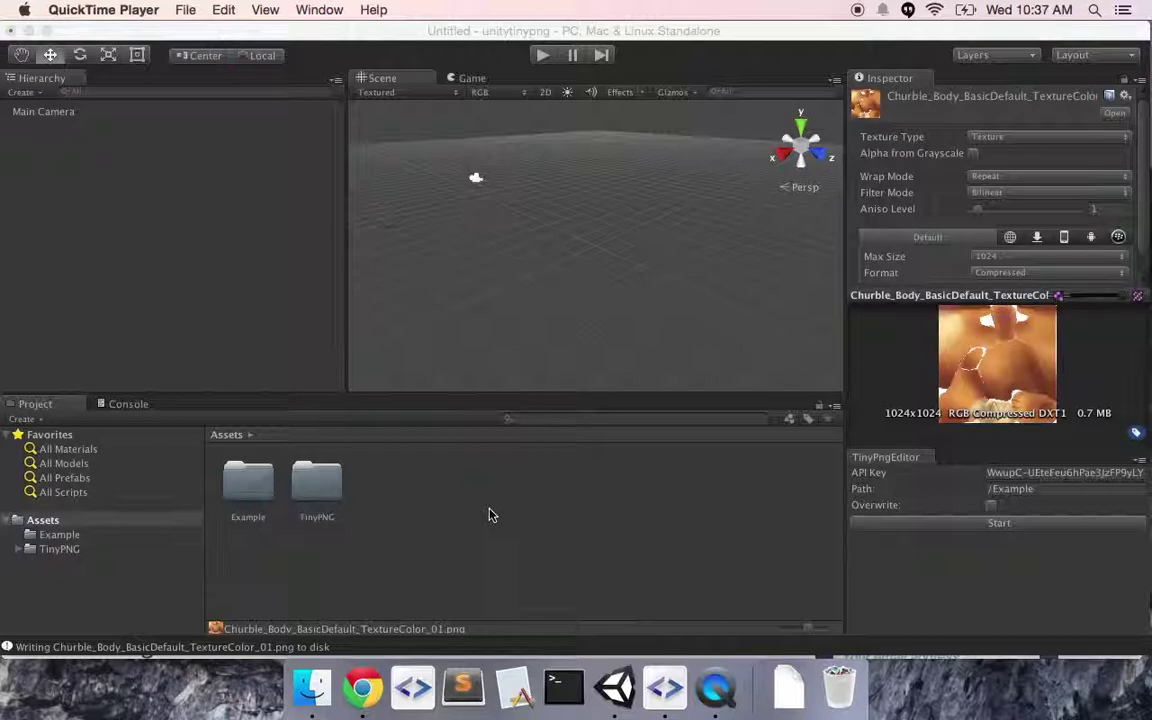
Switch to Chrome and look over the TinyPNG home page
{"action": "left_click", "coordinate": [363, 690]}
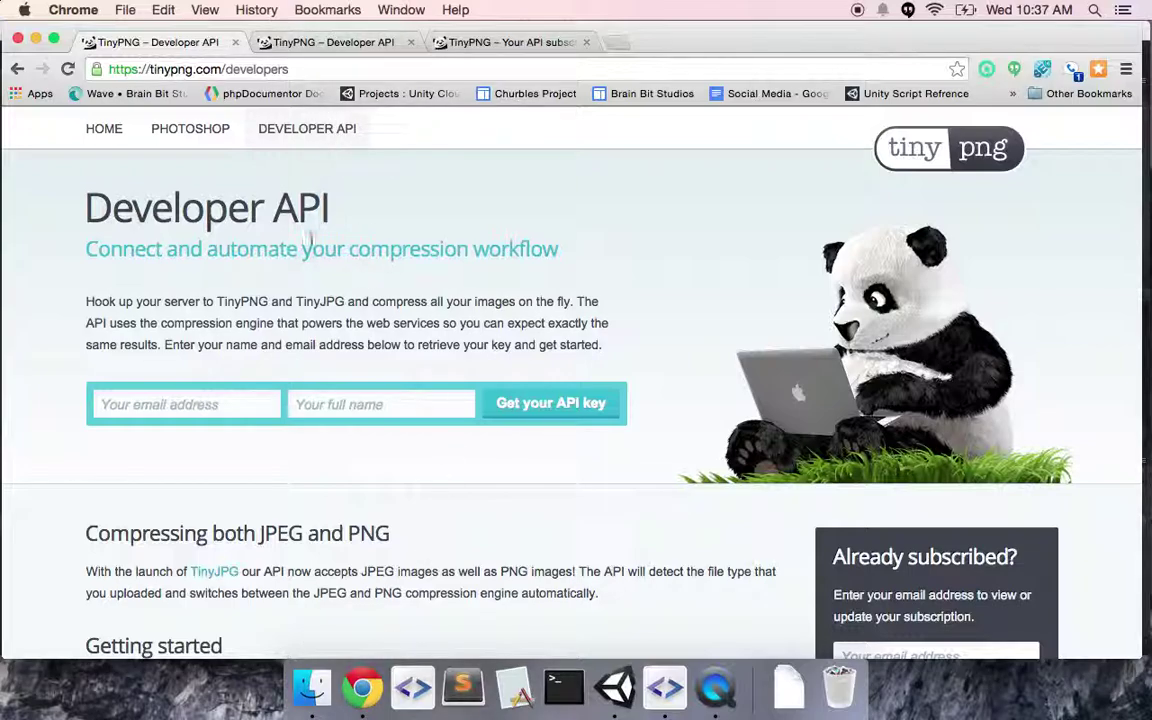
{"action": "left_click", "coordinate": [106, 132]}
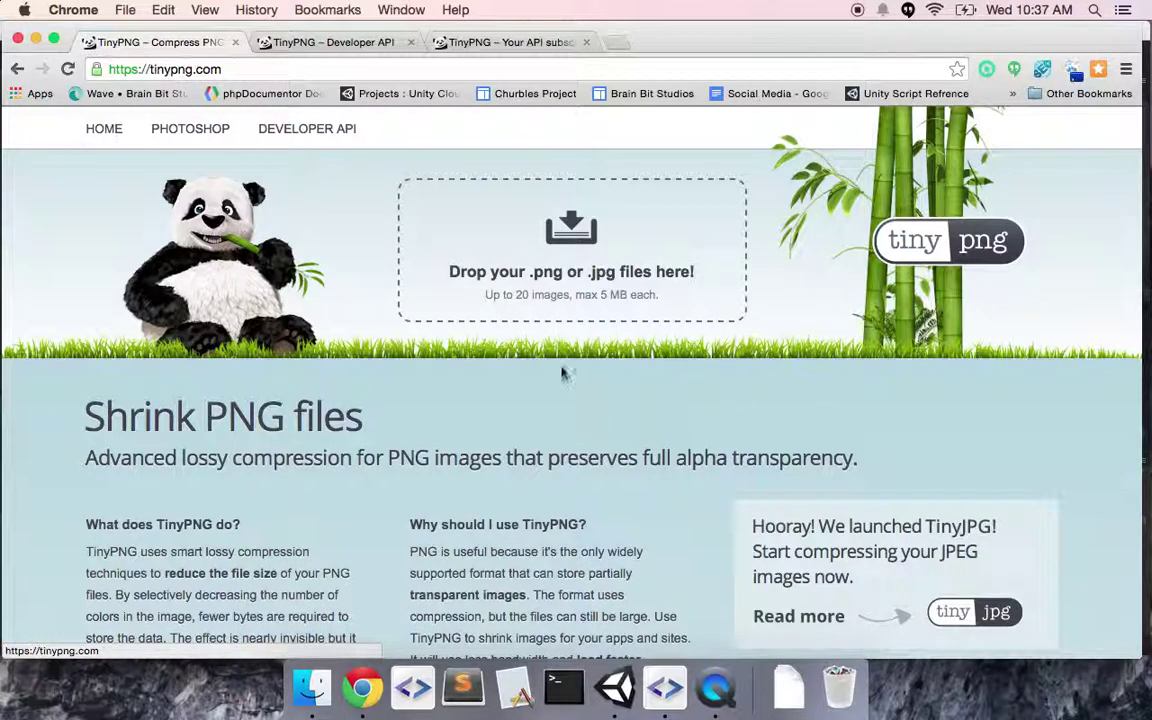
{"action": "scroll", "coordinate": [546, 386], "scroll_direction": "down", "scroll_amount": 1}
{"action": "scroll", "coordinate": [546, 386], "scroll_direction": "up", "scroll_amount": 2}
Switch to Unity, select the TinyPNG assets folder and check where the TinyPNG editor window is launched from
{"action": "left_click", "coordinate": [617, 688]}
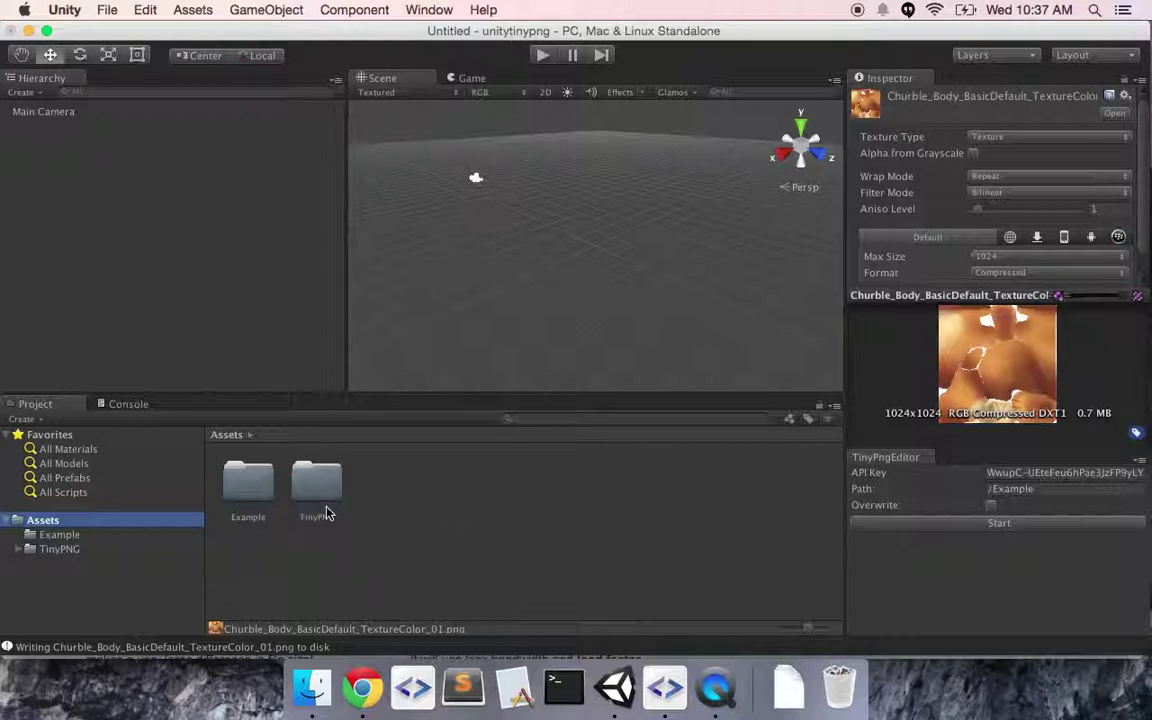
{"action": "left_click", "coordinate": [316, 480]}
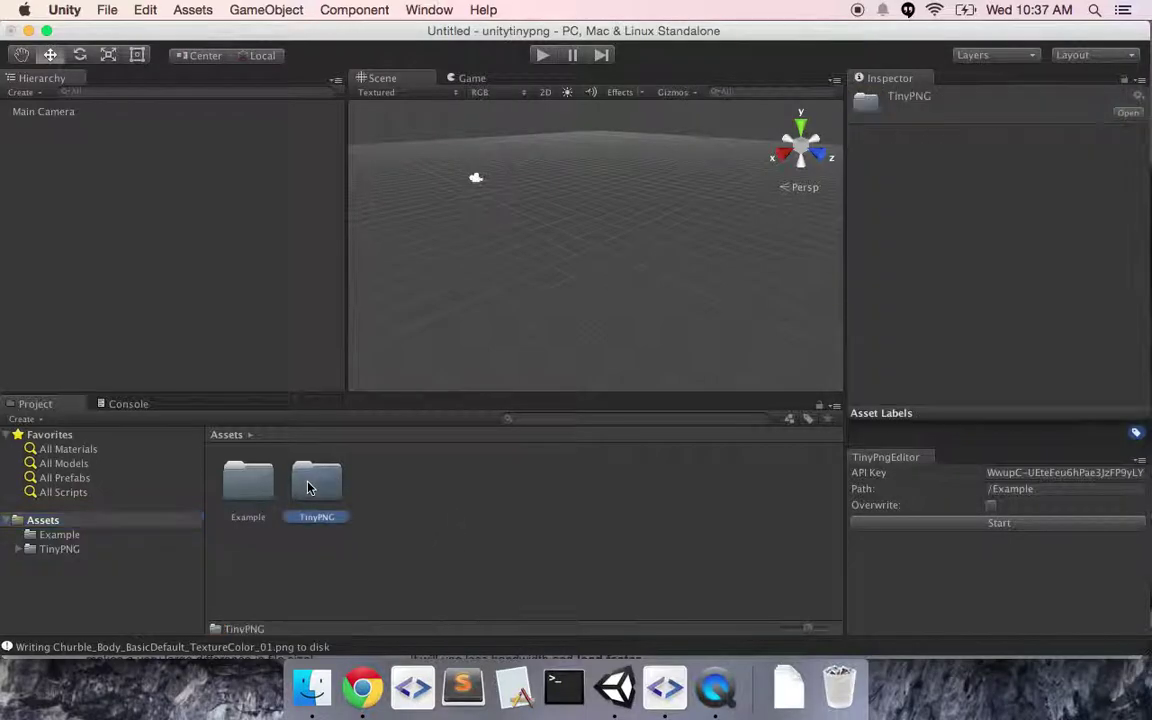
{"action": "left_click", "coordinate": [422, 12]}
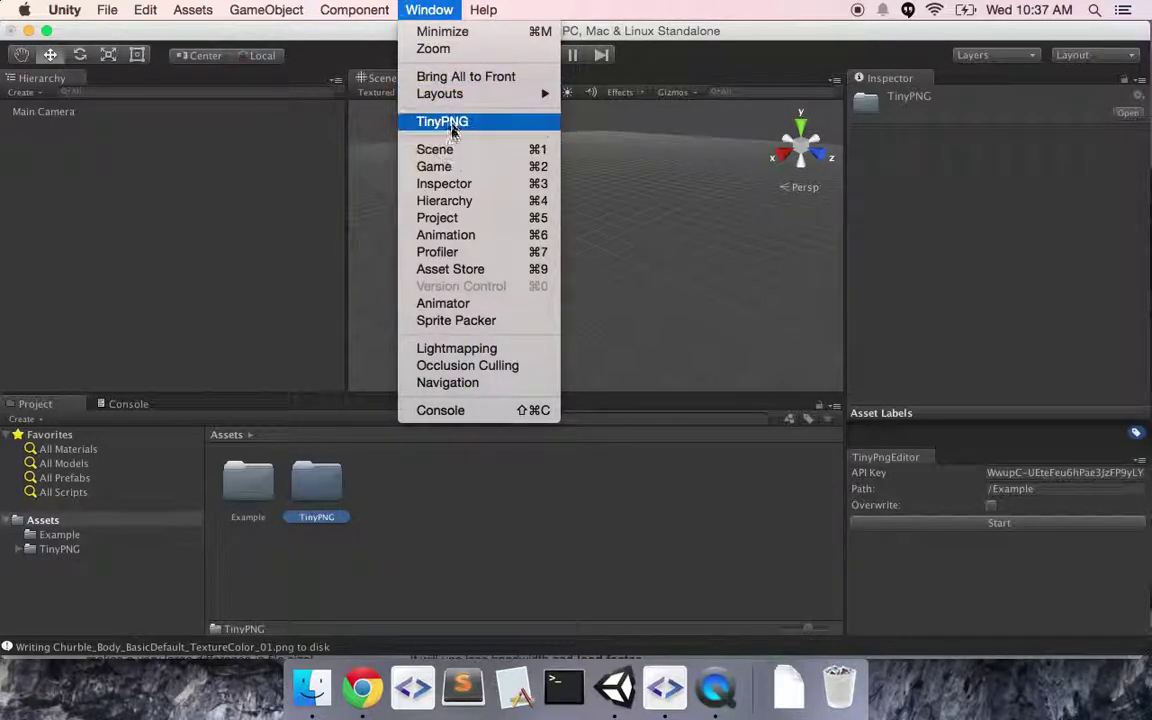
{"action": "left_click", "coordinate": [635, 557]}
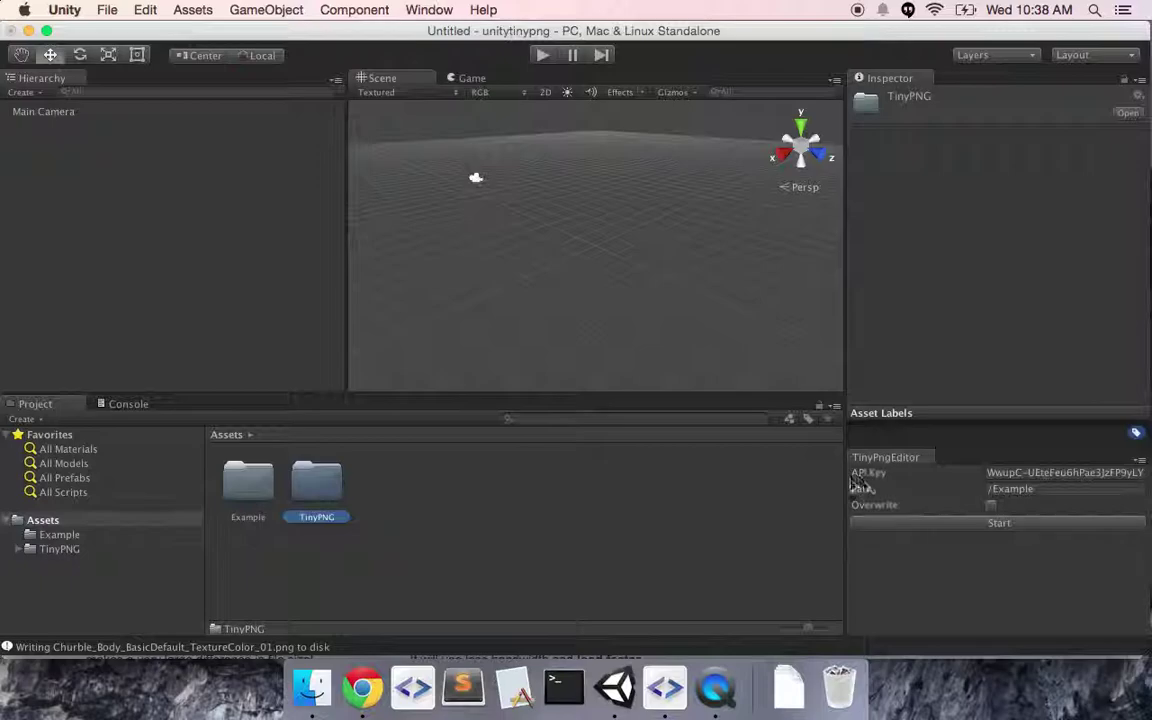
Switch to Chrome and review TinyPNG's Developer API page, including the API key sign-up form and the getting started section
{"action": "left_click", "coordinate": [359, 703]}
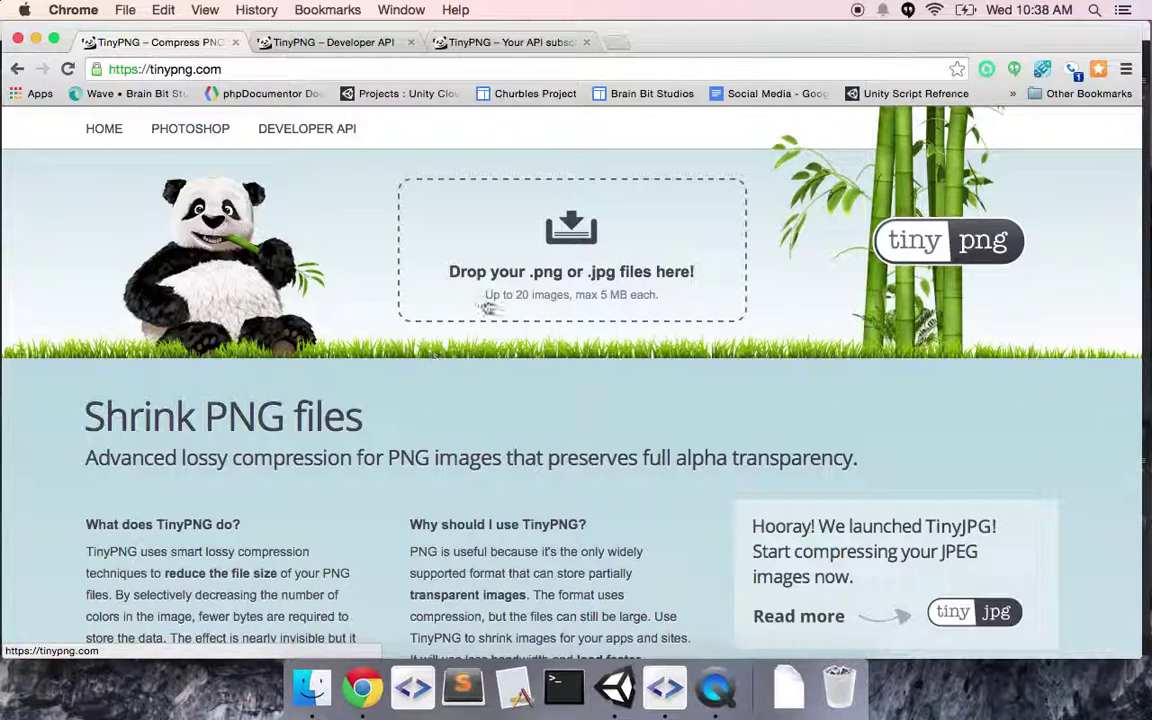
{"action": "left_click", "coordinate": [319, 135]}
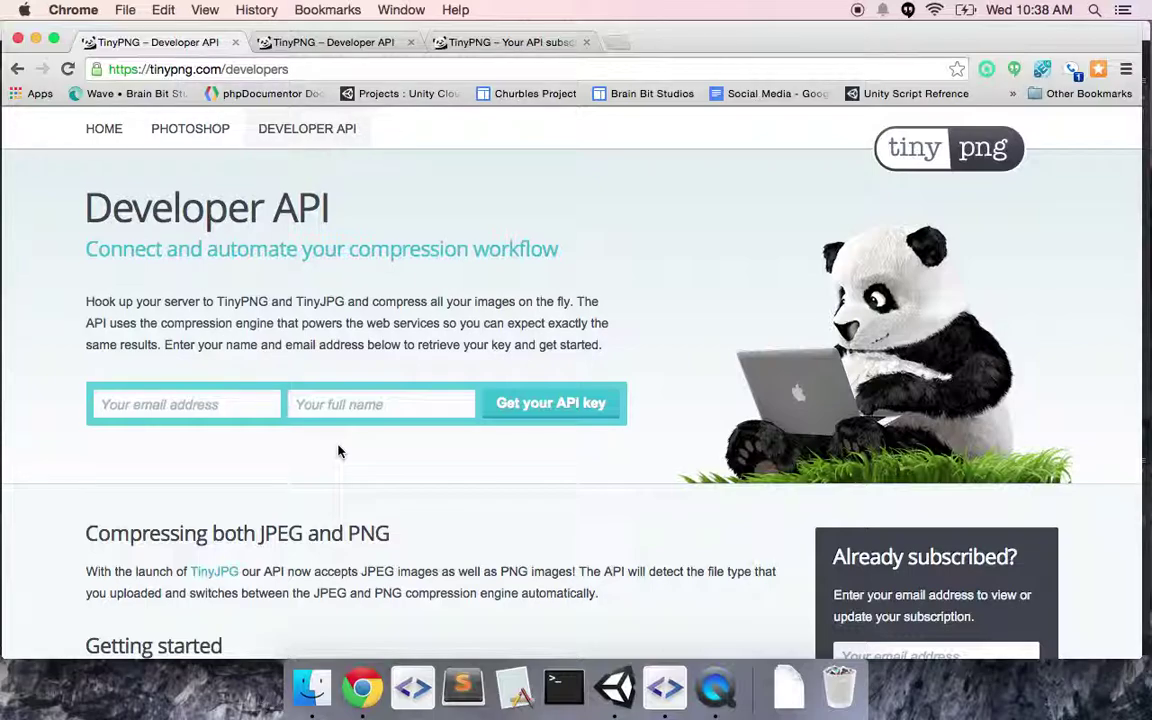
{"action": "scroll", "coordinate": [338, 452], "scroll_direction": "down", "scroll_amount": 5}
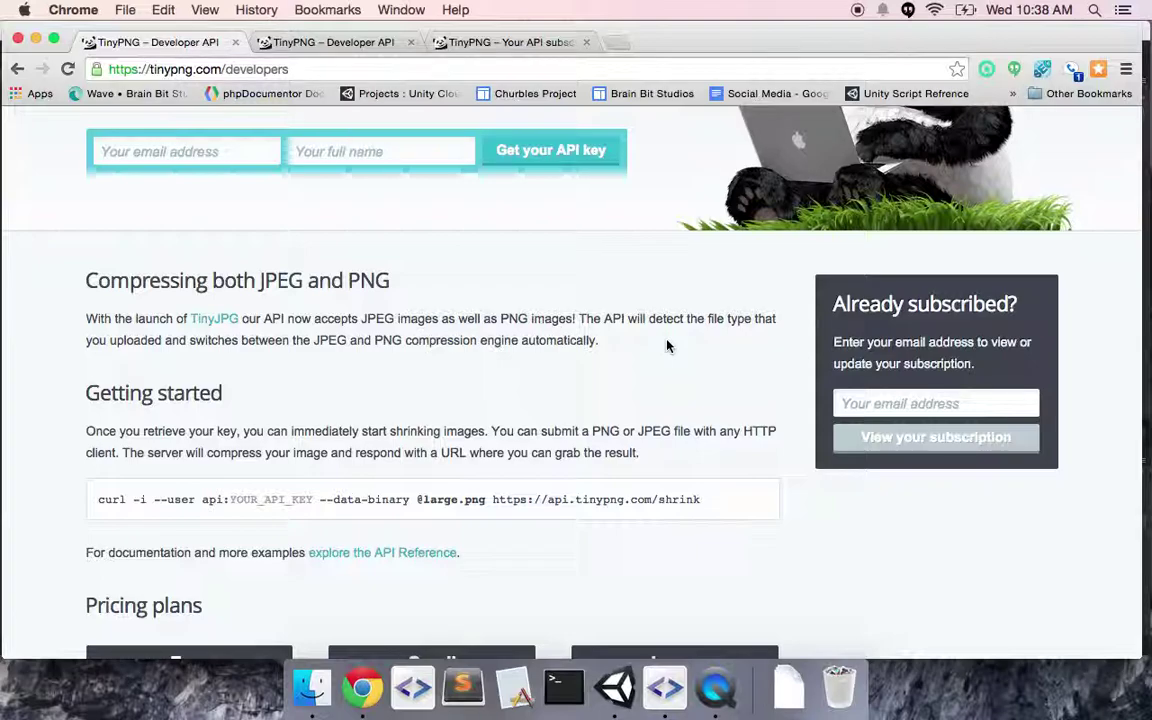
Switch to Unity, open the Example assets folder and reveal the Churble body texture in Finder
{"action": "left_click", "coordinate": [617, 690]}
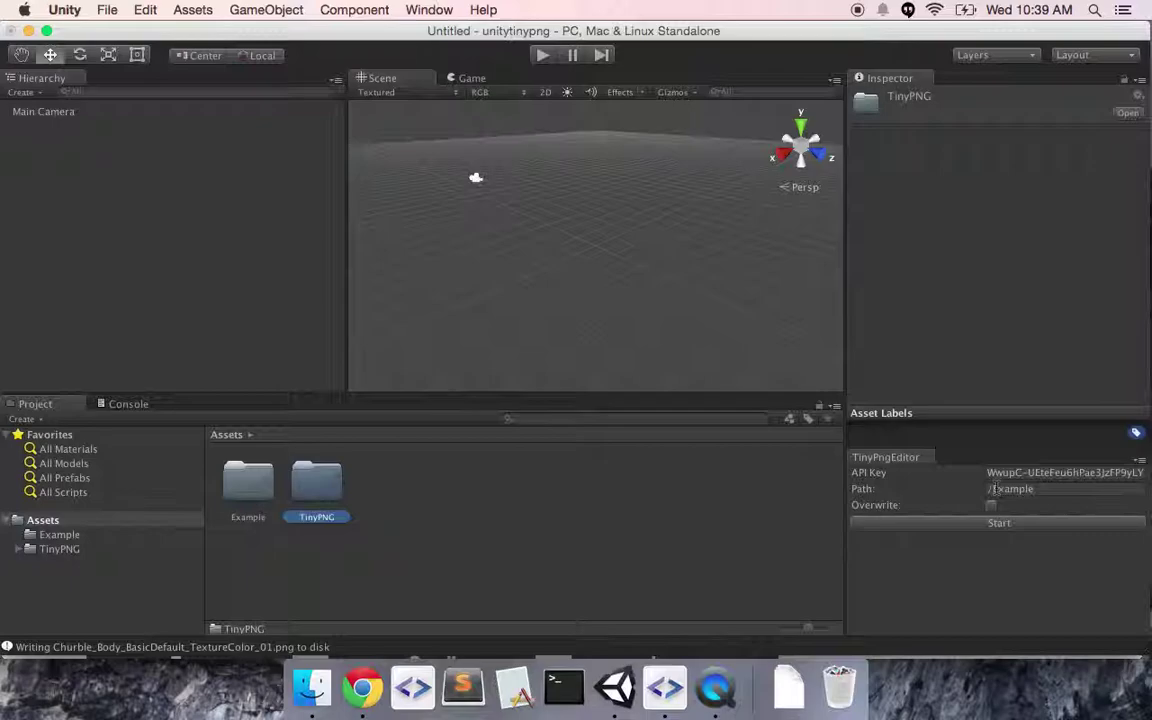
{"action": "left_click", "coordinate": [247, 500]}
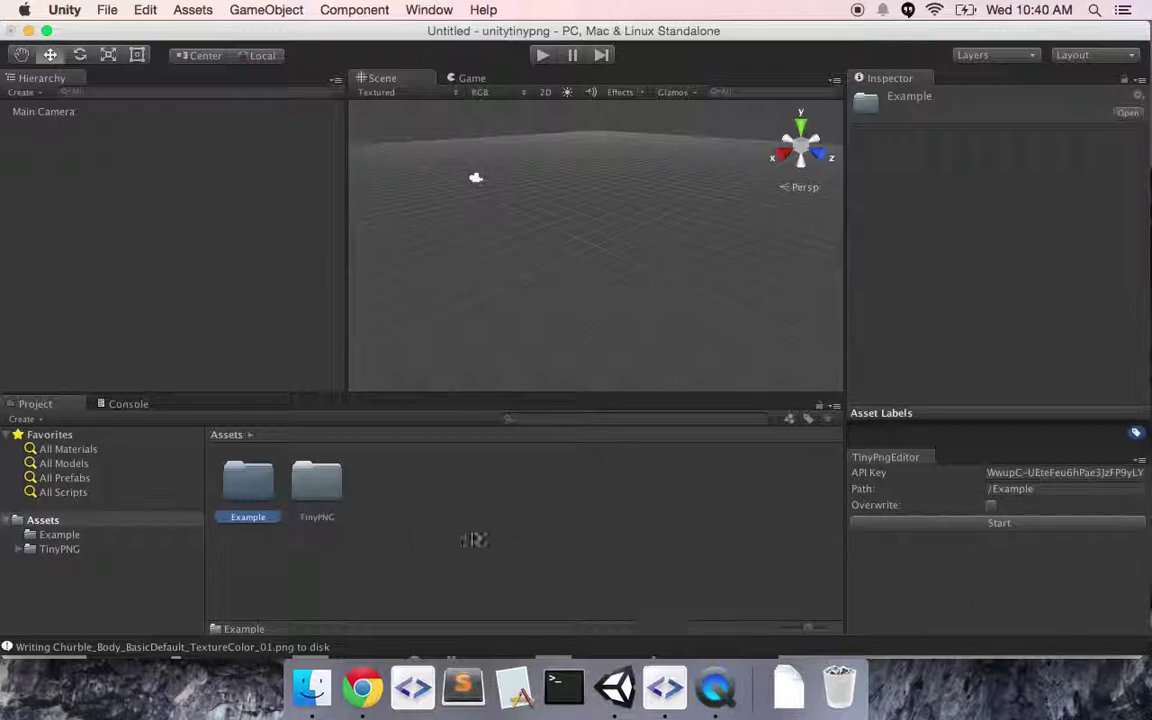
{"action": "double_click", "coordinate": [245, 497]}
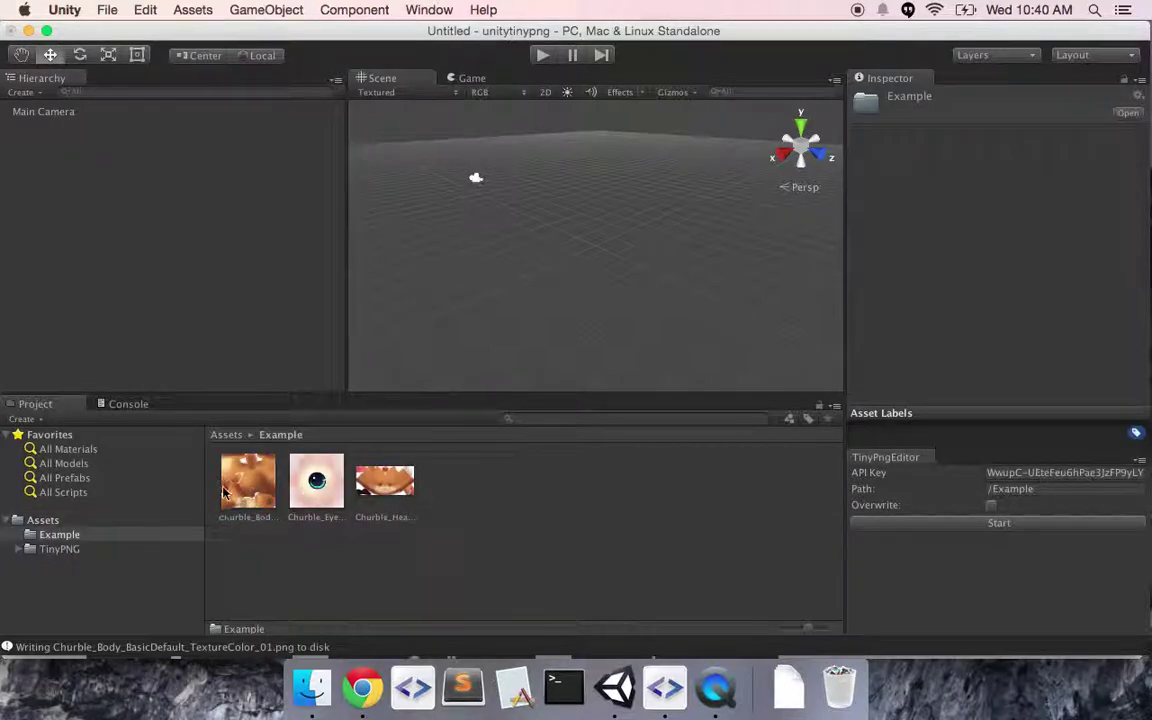
{"action": "right_click", "coordinate": [258, 490]}
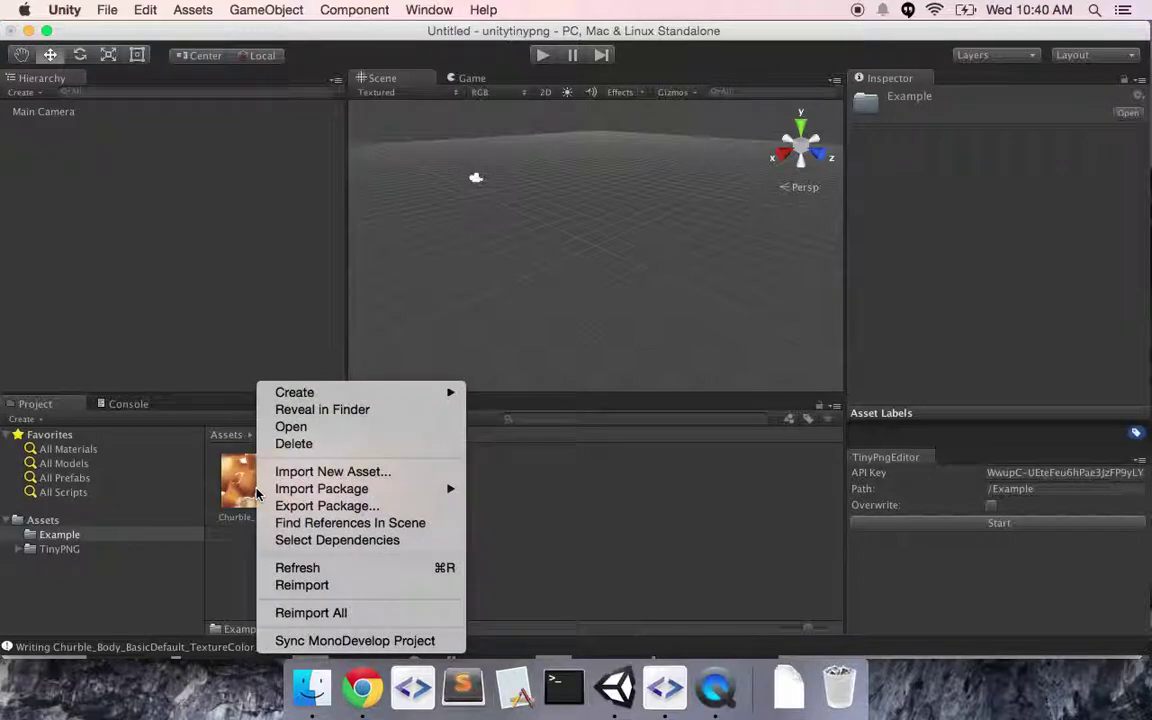
{"action": "left_click", "coordinate": [368, 409]}
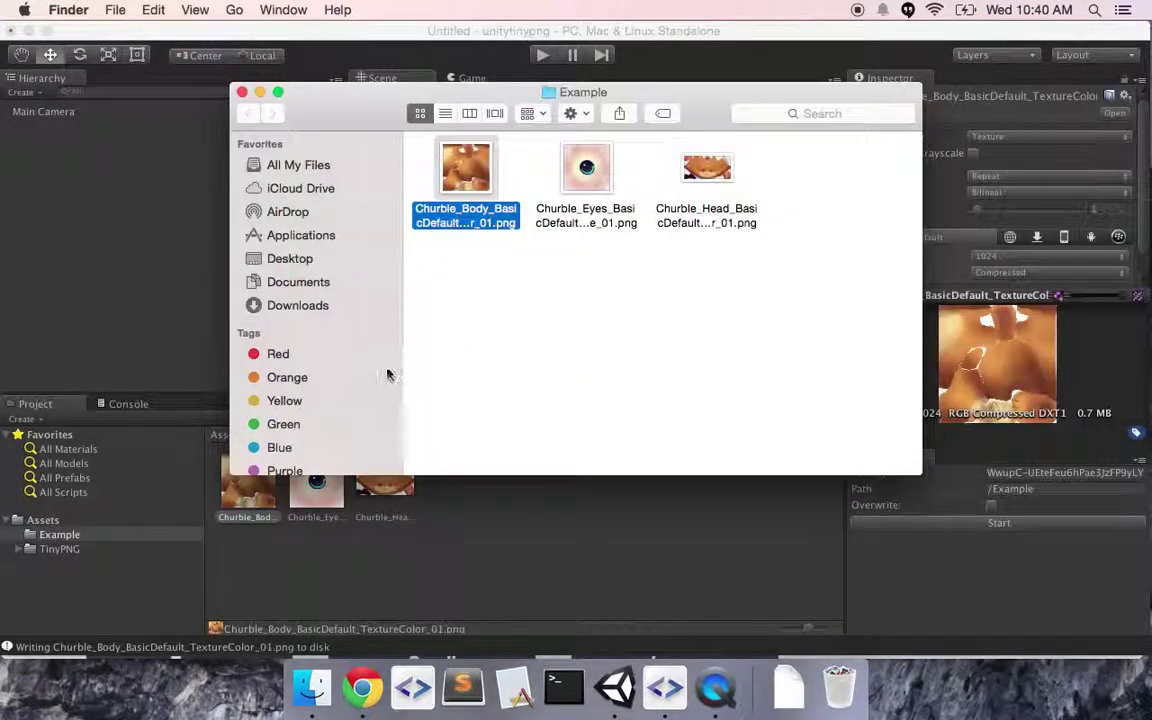
Show the file info of the original Churble body, head and eyes PNGs to examine their file sizes
{"action": "right_click", "coordinate": [484, 163]}
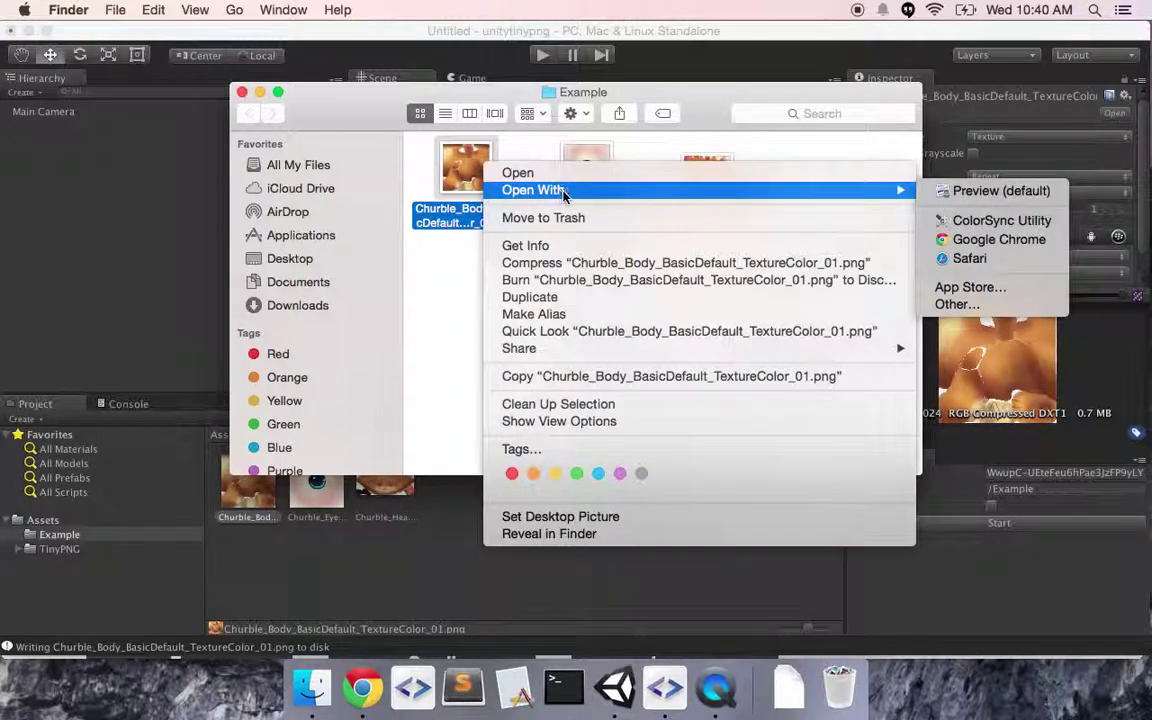
{"action": "left_click", "coordinate": [551, 245]}
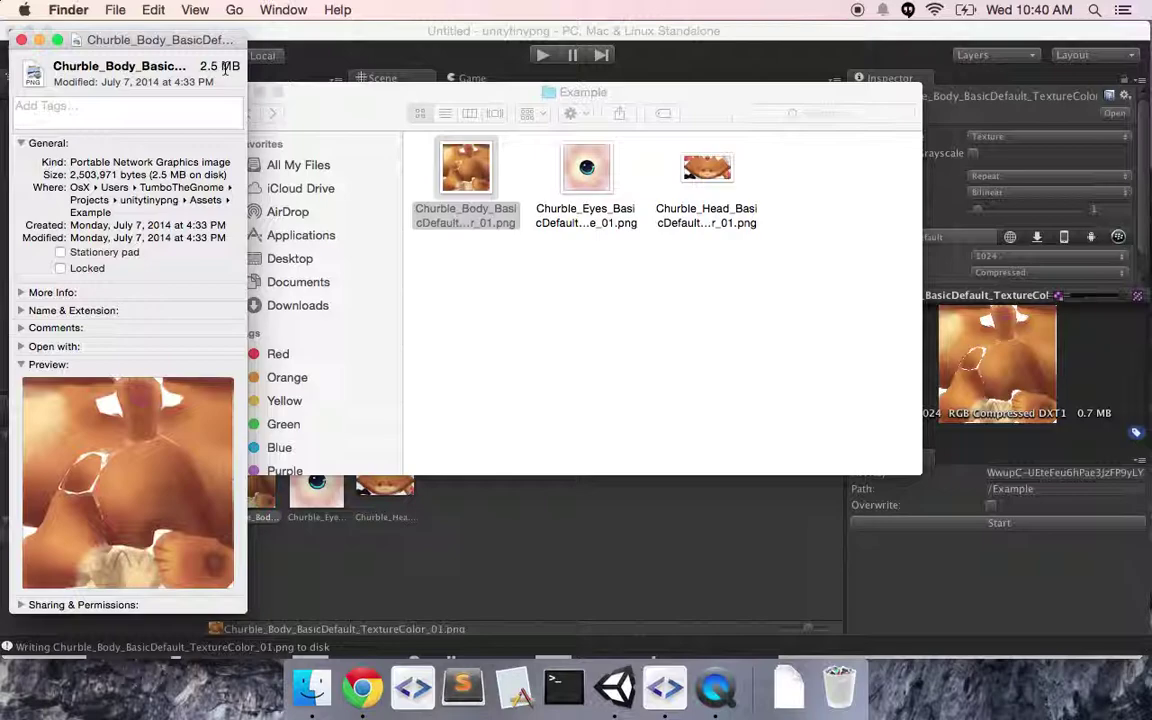
{"action": "left_click", "coordinate": [716, 183]}
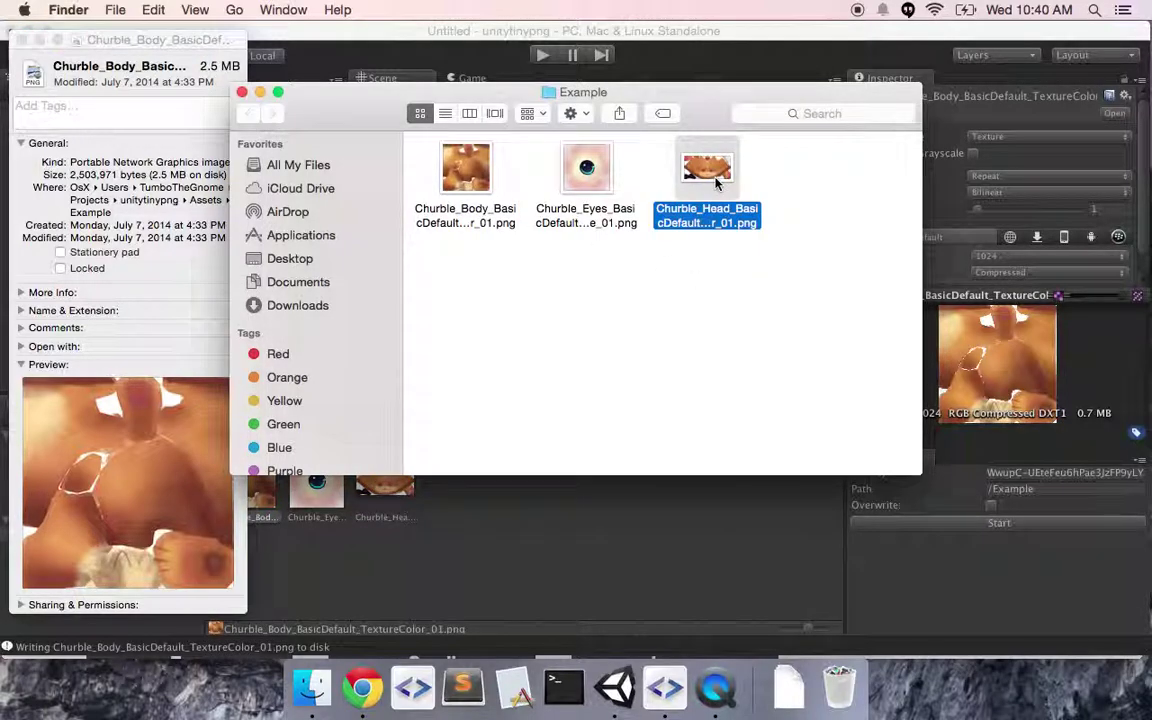
{"action": "right_click", "coordinate": [714, 181]}
{"action": "mouse_move", "coordinate": [675, 213]}
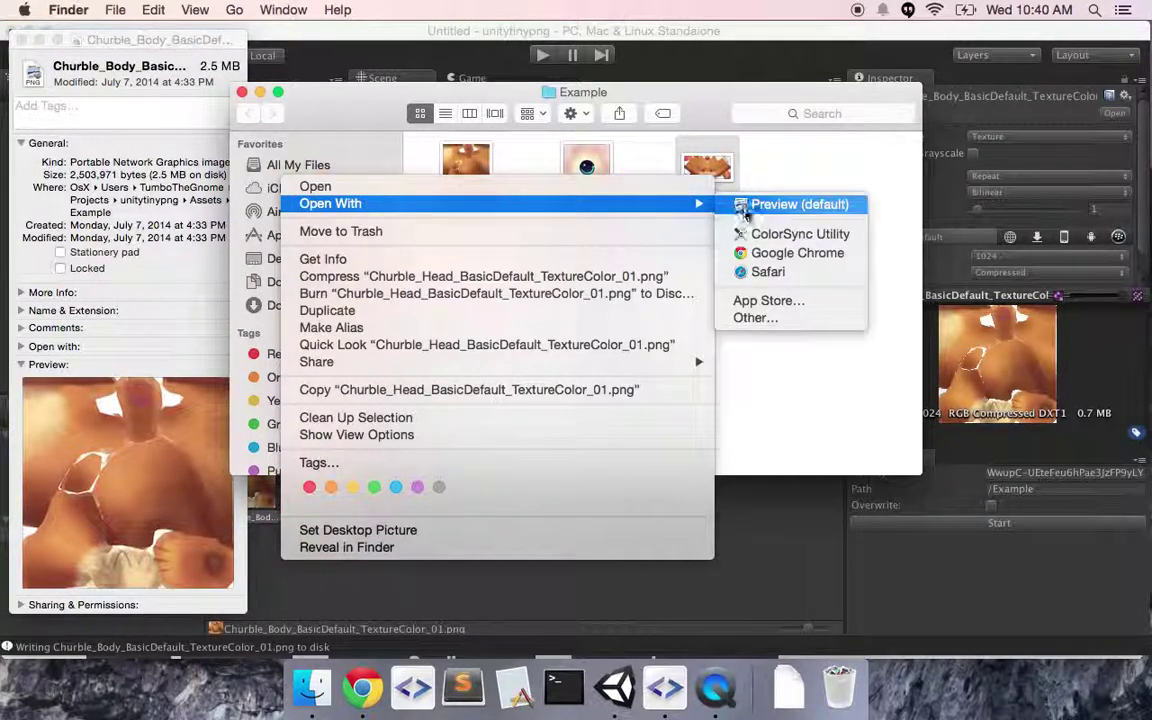
{"action": "left_click", "coordinate": [660, 260]}
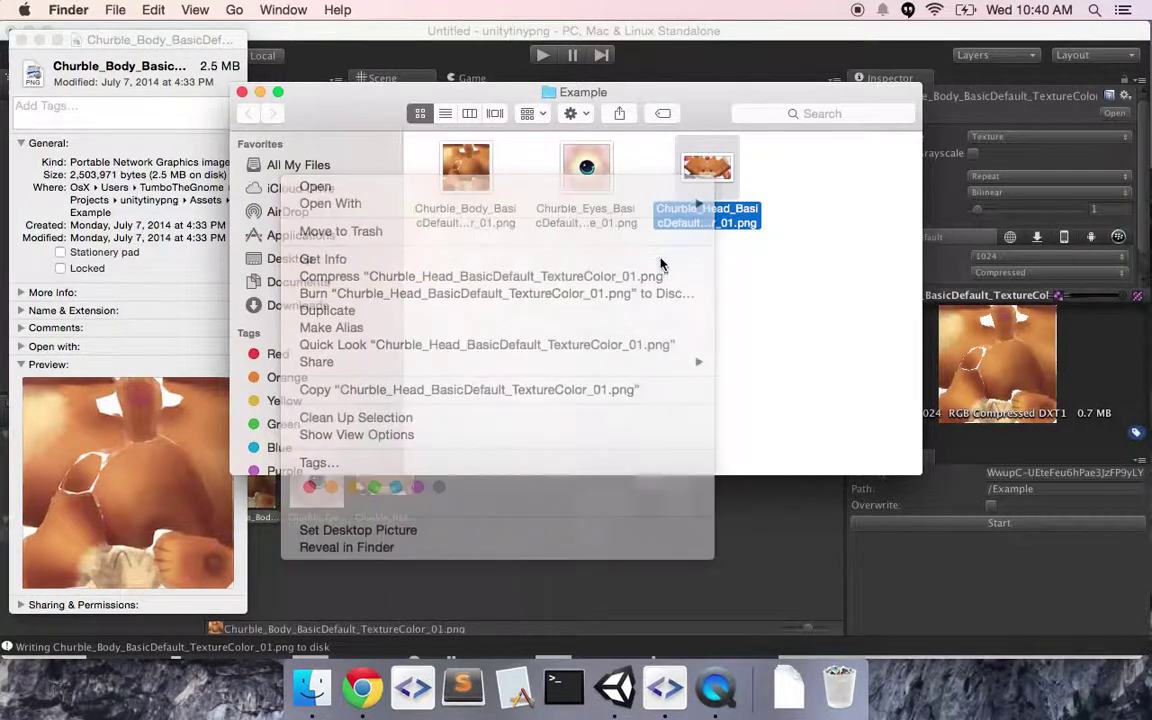
{"action": "left_click", "coordinate": [586, 168]}
{"action": "right_click", "coordinate": [585, 170]}
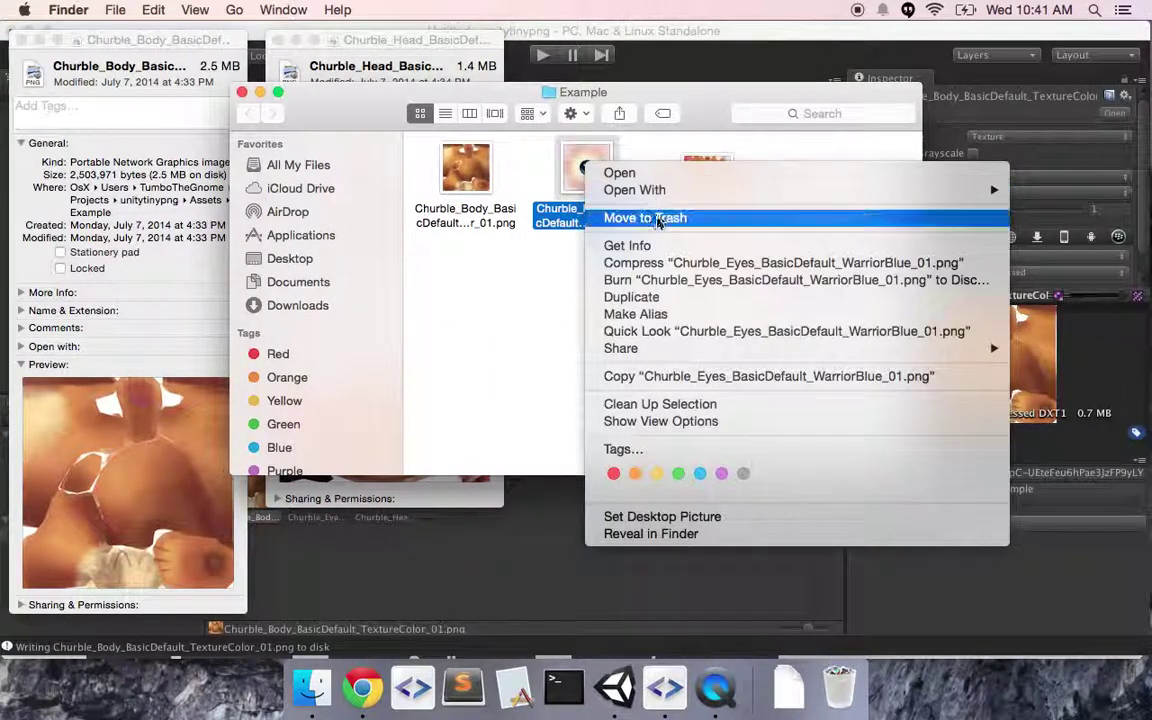
{"action": "left_click", "coordinate": [640, 246]}
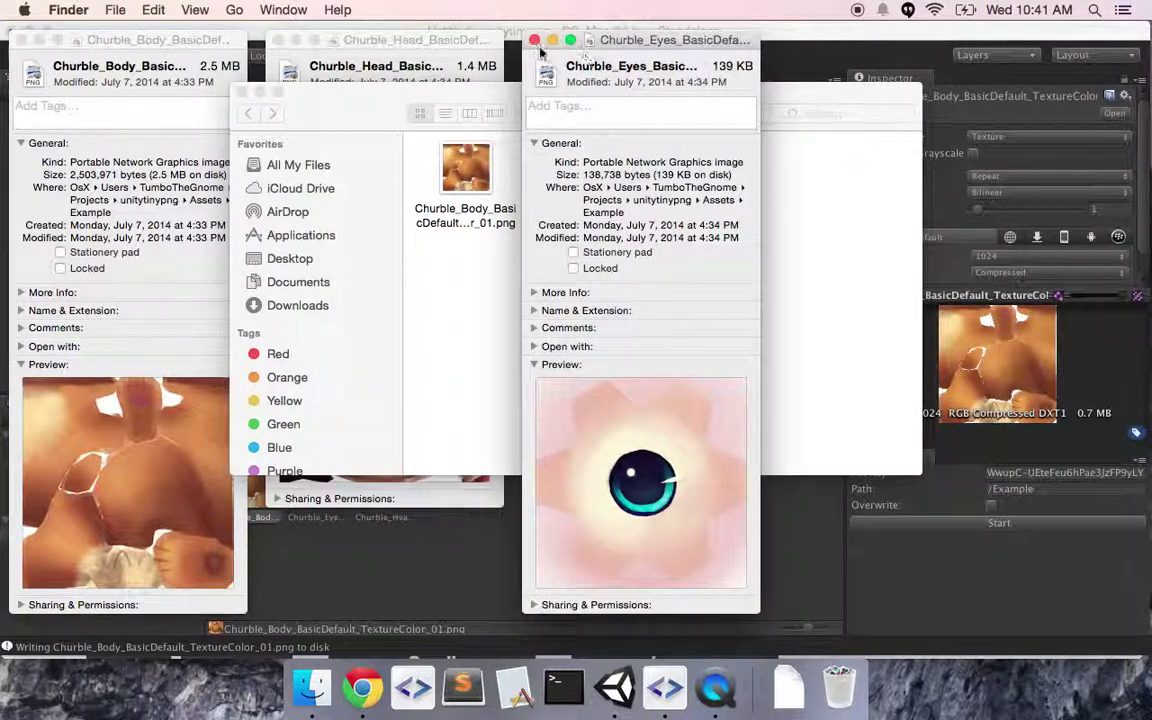
Close the three texture info windows and the Example folder window in Finder
{"action": "left_click", "coordinate": [420, 44]}
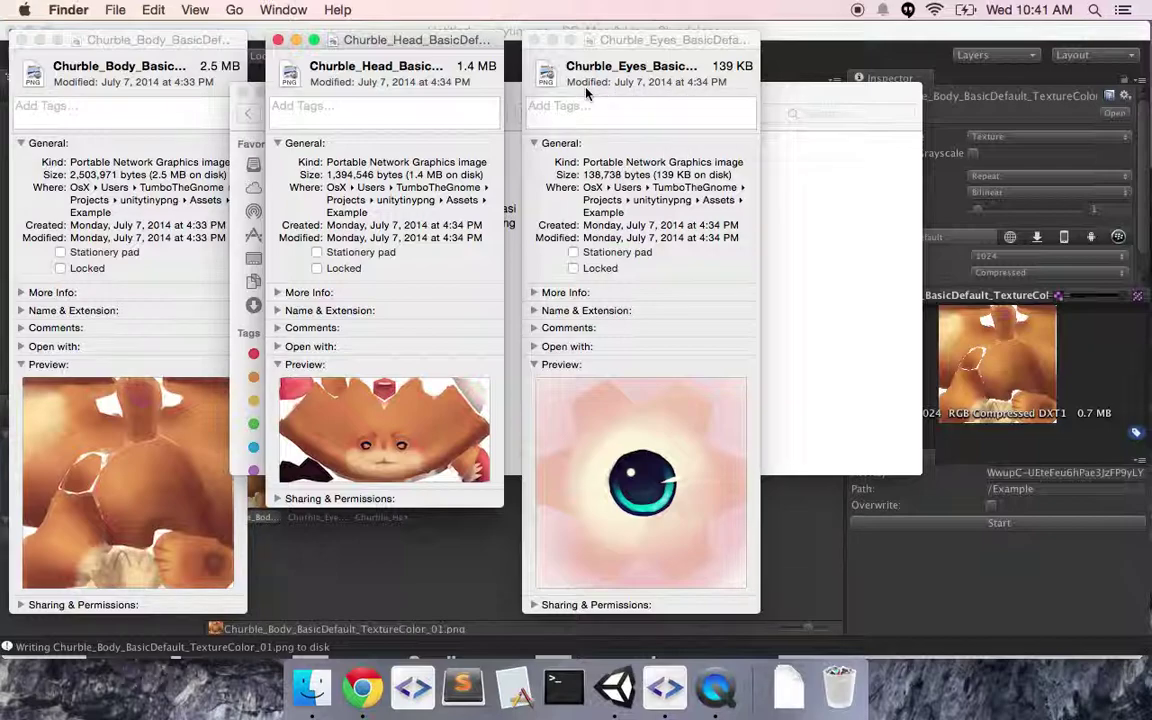
{"action": "left_click", "coordinate": [533, 40]}
{"action": "left_click", "coordinate": [278, 40]}
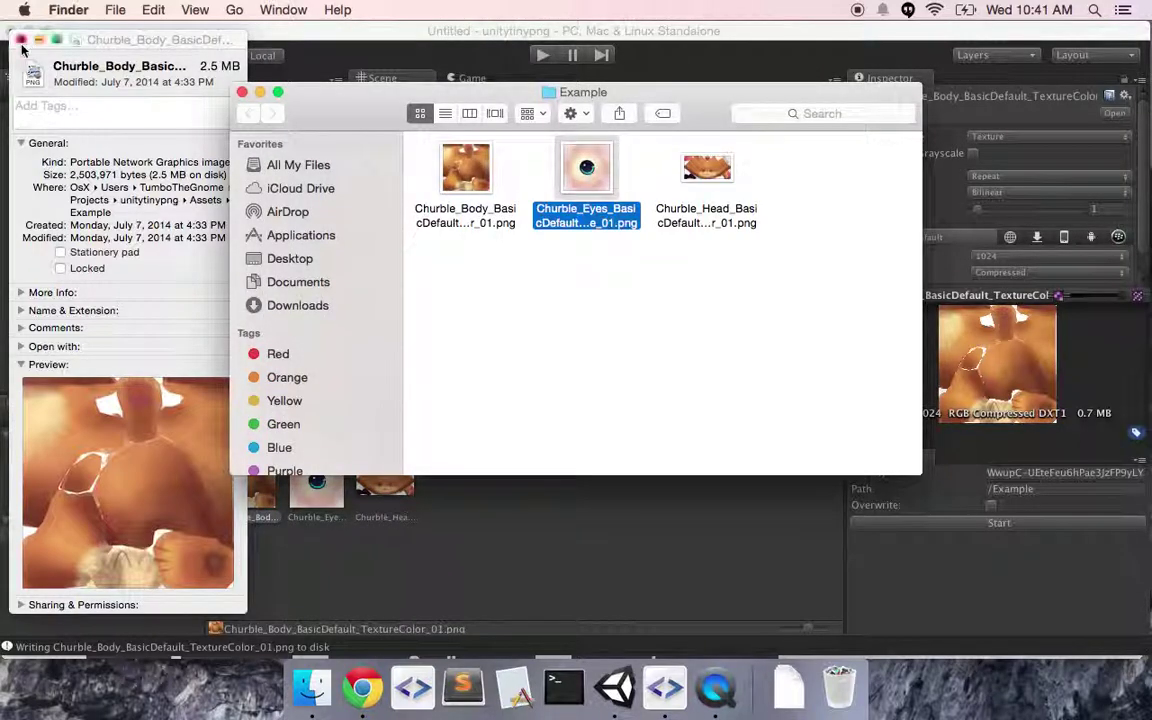
{"action": "left_click", "coordinate": [21, 40]}
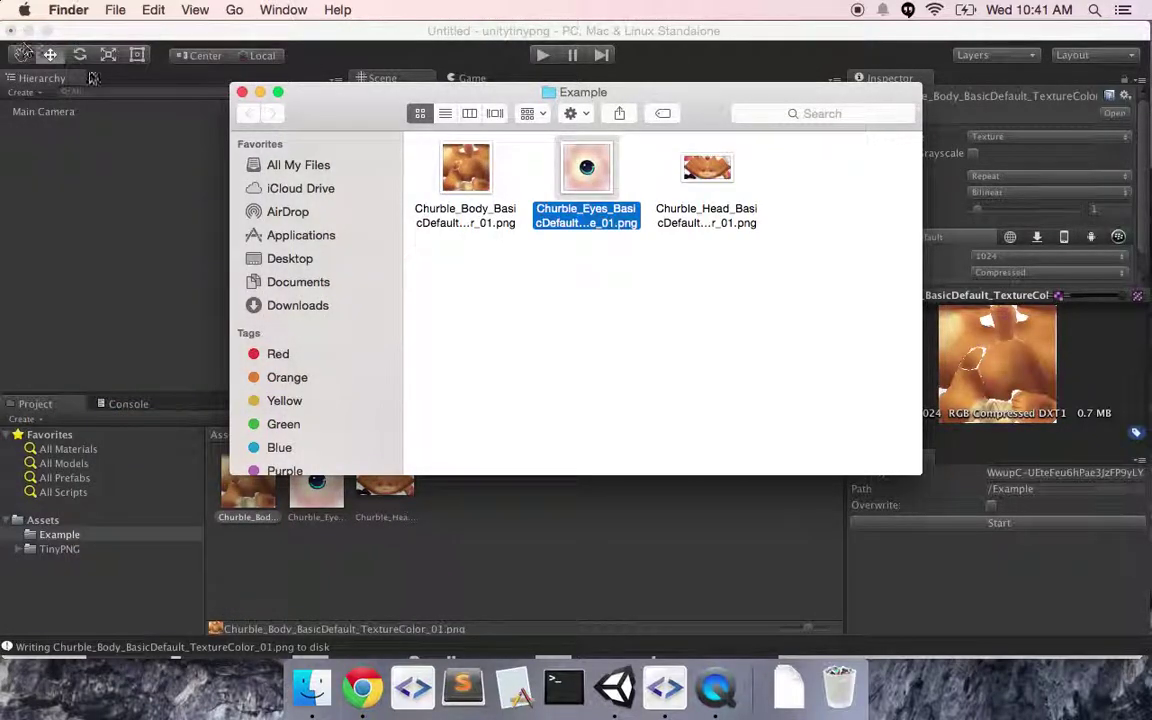
{"action": "left_click", "coordinate": [241, 92]}
Switch to Unity, start the TinyPNG compression of the /Example path and expand the TinyPNG object in the hierarchy
{"action": "left_click", "coordinate": [658, 545]}
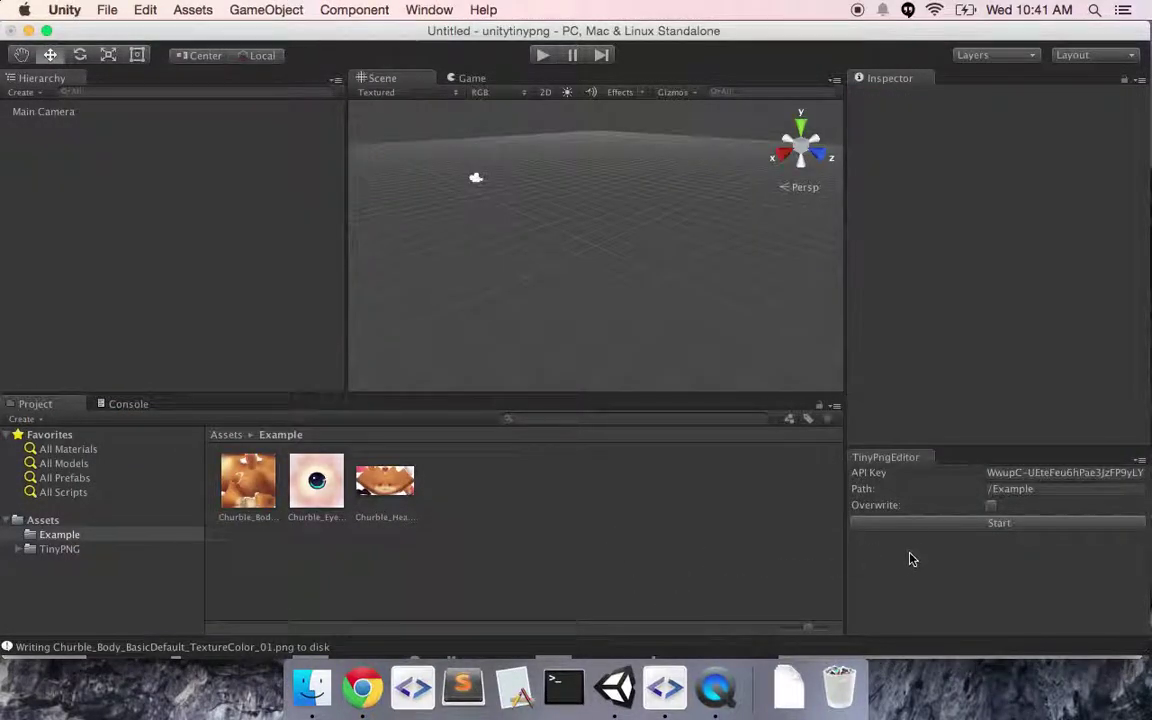
{"action": "left_click", "coordinate": [933, 525]}
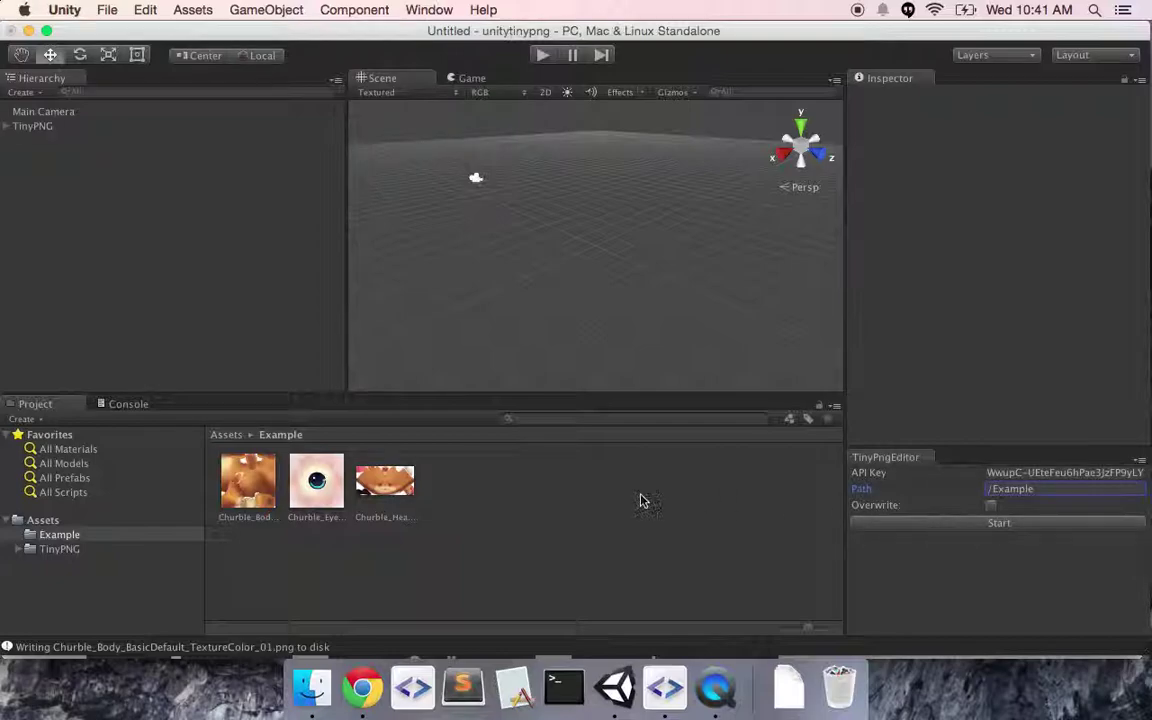
{"action": "left_click", "coordinate": [5, 128]}
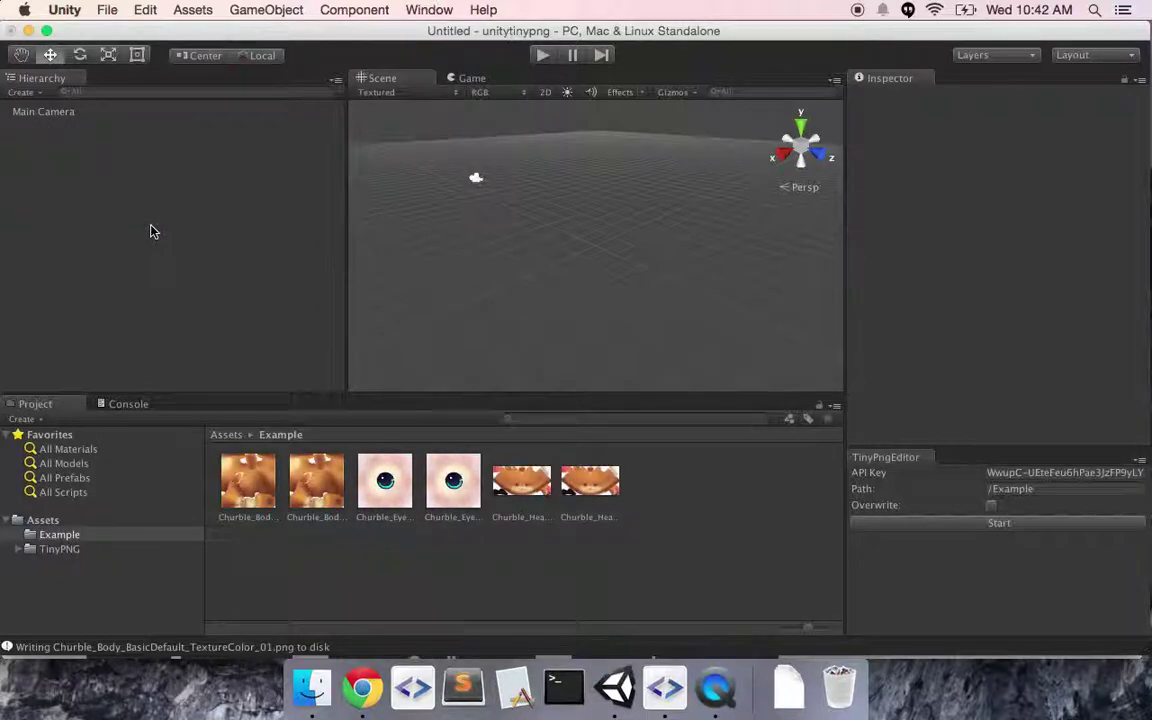
Inspect the compressed -tiny texture copies in the Example folder and reveal the body texture's -tiny copy in Finder
{"action": "left_click", "coordinate": [320, 500]}
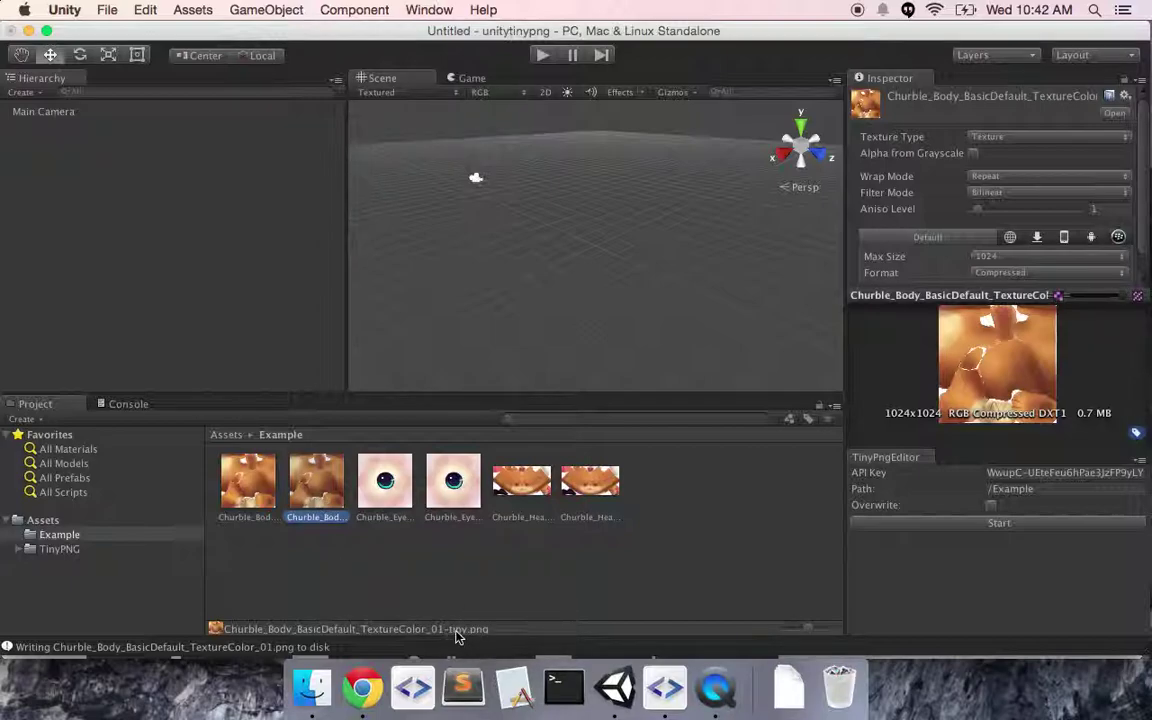
{"action": "left_click", "coordinate": [615, 495]}
{"action": "left_click", "coordinate": [435, 465]}
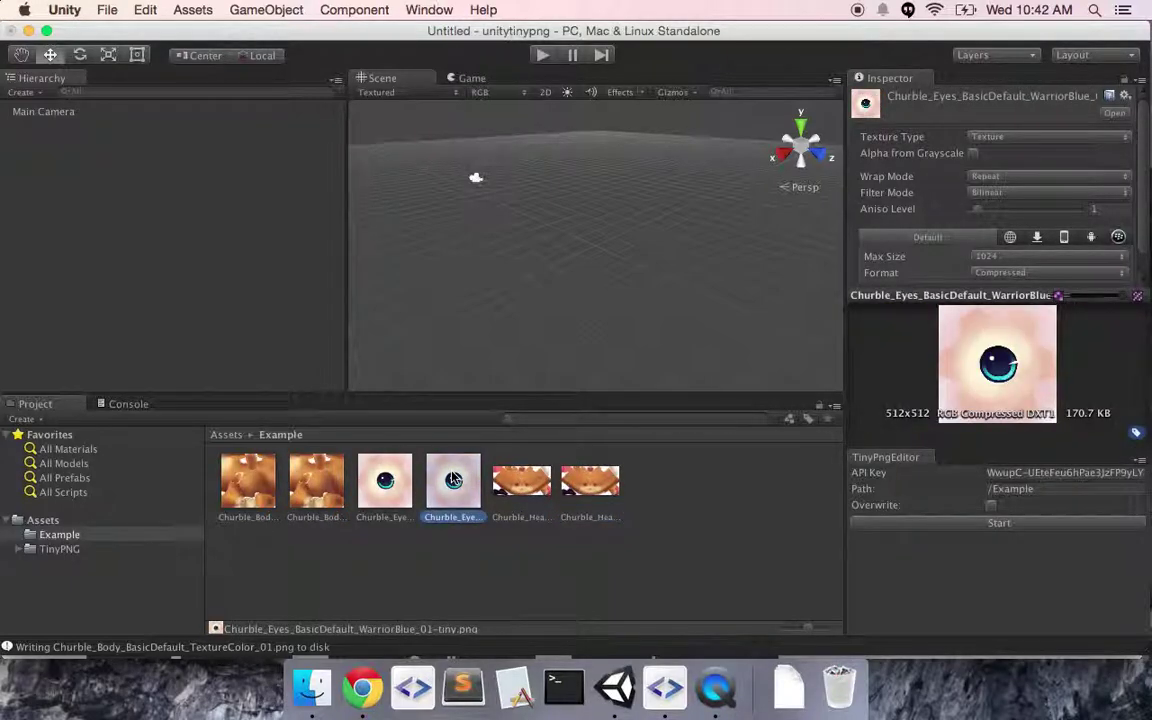
{"action": "right_click", "coordinate": [317, 498]}
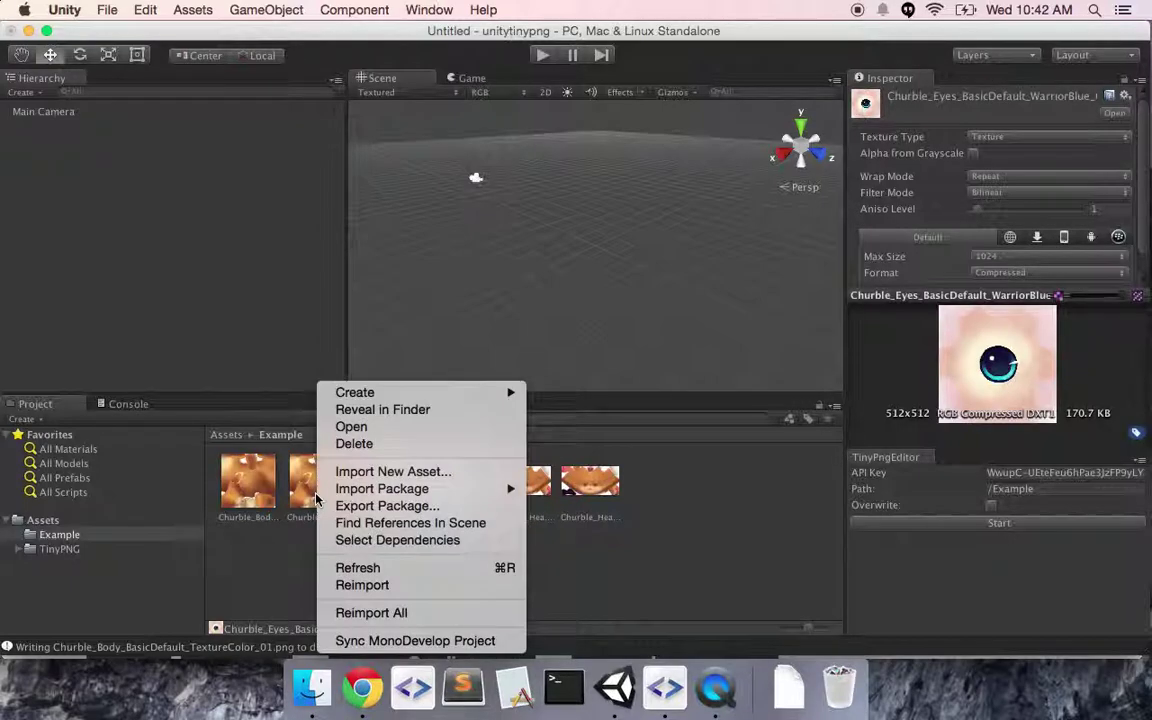
{"action": "left_click", "coordinate": [419, 418]}
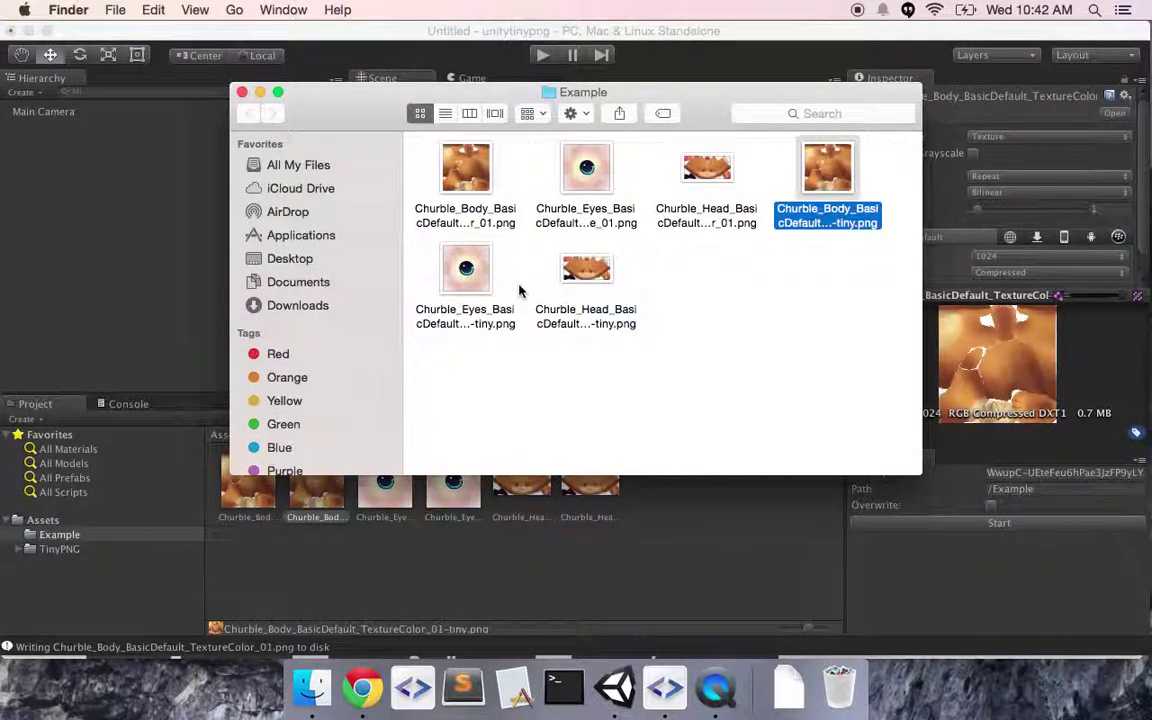
Show the file info of the original Churble body PNG and its -tiny copy side by side to compare their file sizes
{"action": "left_click", "coordinate": [466, 178]}
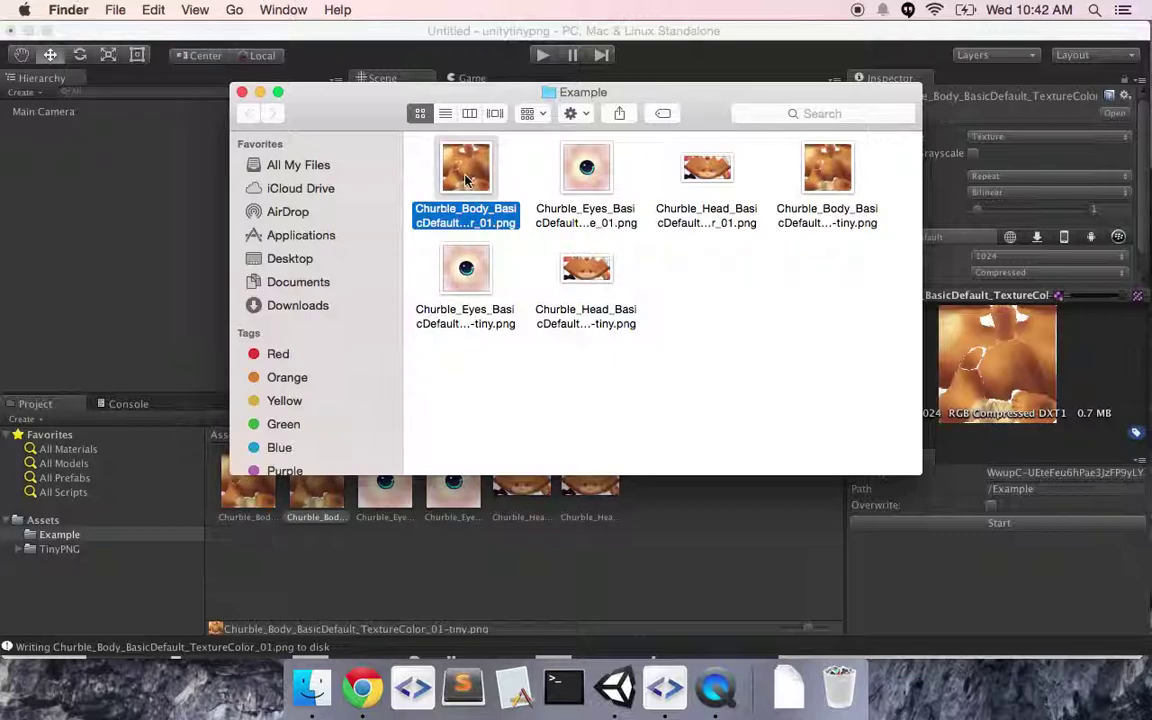
{"action": "right_click", "coordinate": [466, 178]}
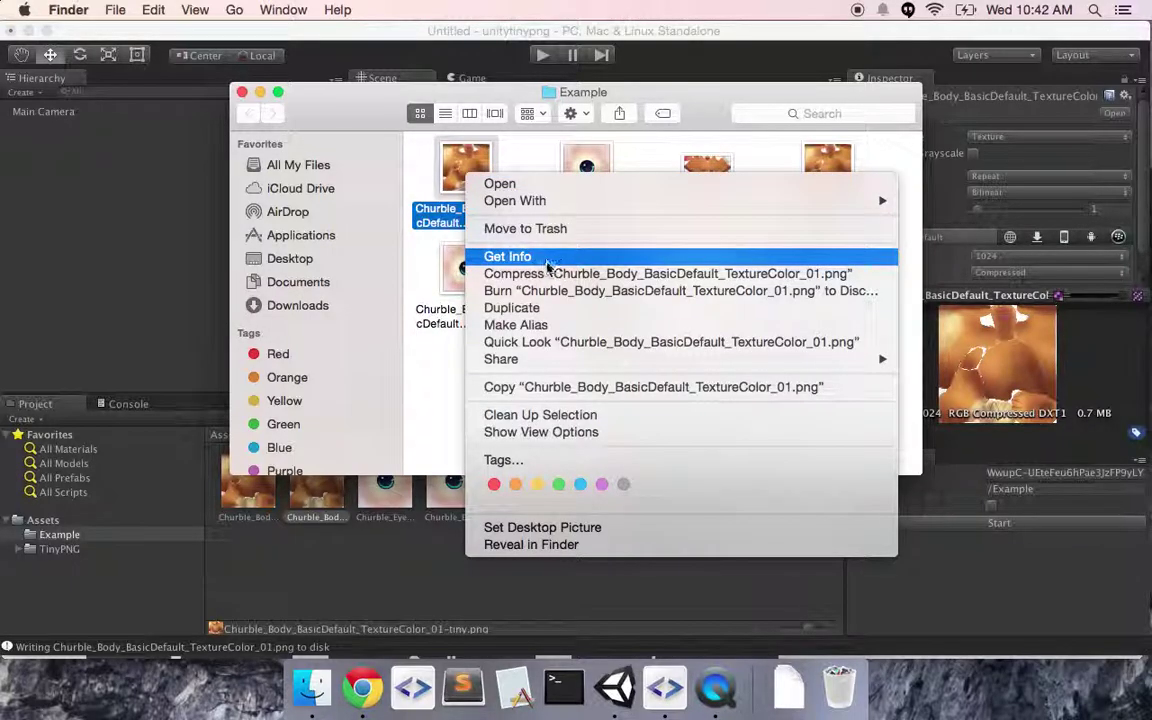
{"action": "left_click", "coordinate": [549, 257]}
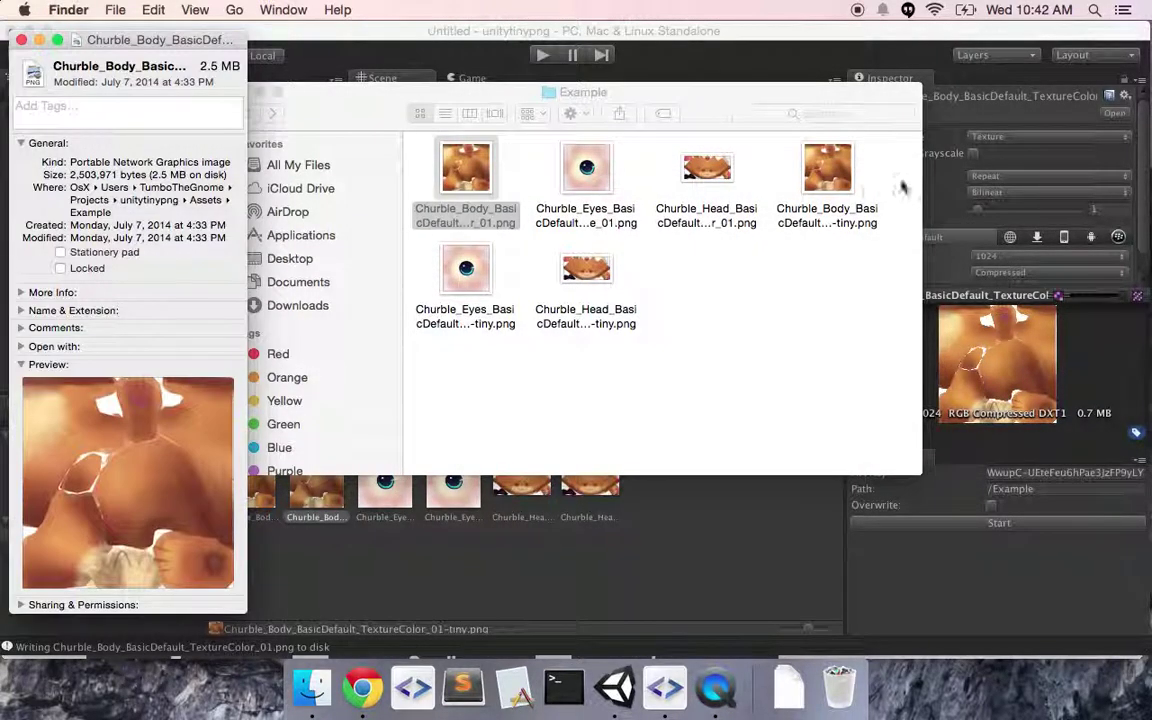
{"action": "left_click", "coordinate": [842, 180]}
{"action": "right_click", "coordinate": [841, 179]}
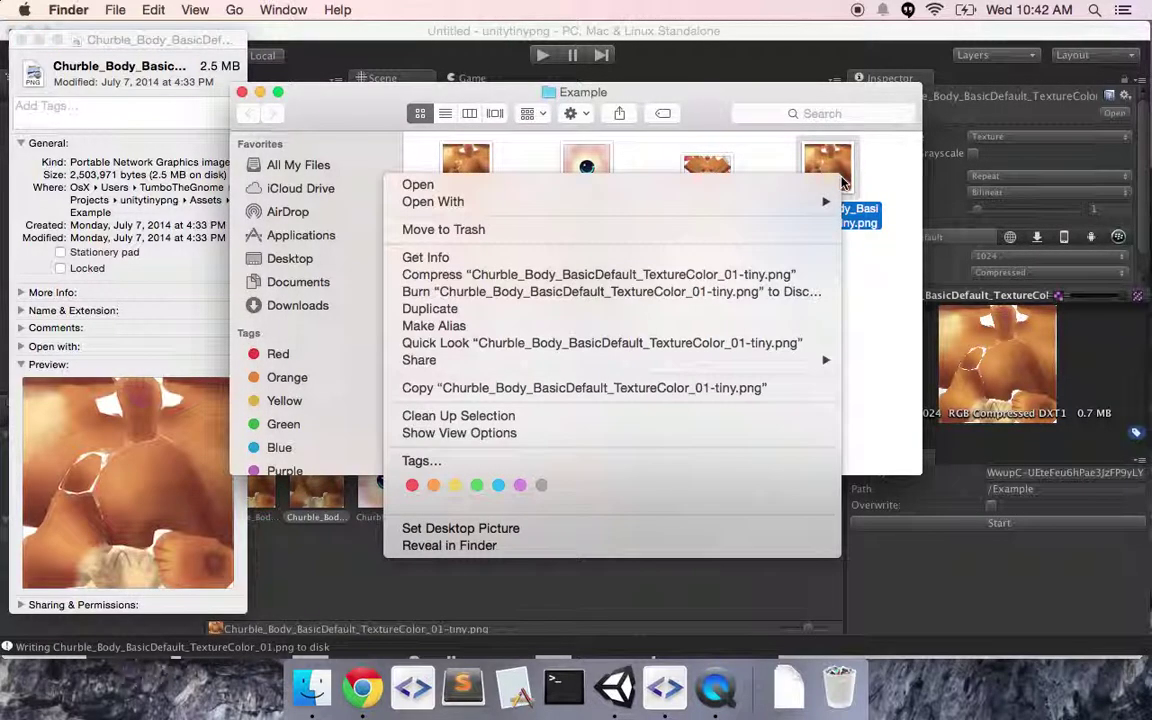
{"action": "left_click", "coordinate": [700, 257]}
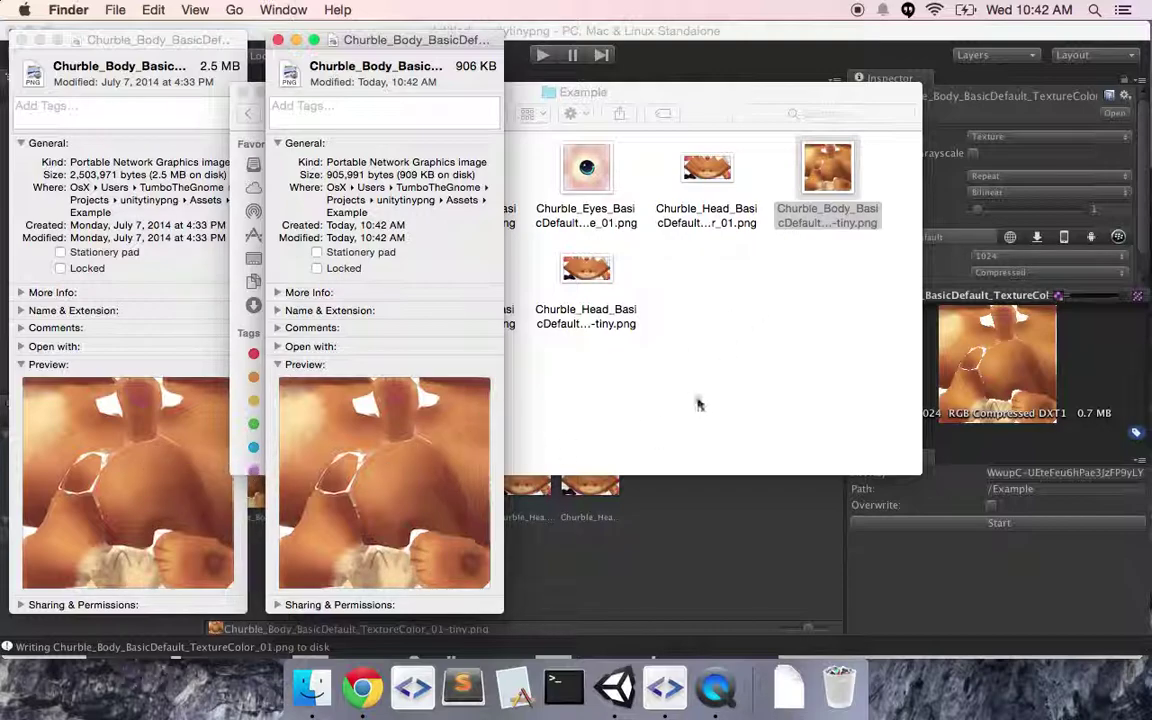
{"action": "left_click", "coordinate": [684, 99]}
{"action": "left_click_drag", "start_coordinate": [684, 99], "coordinate": [752, 103]}
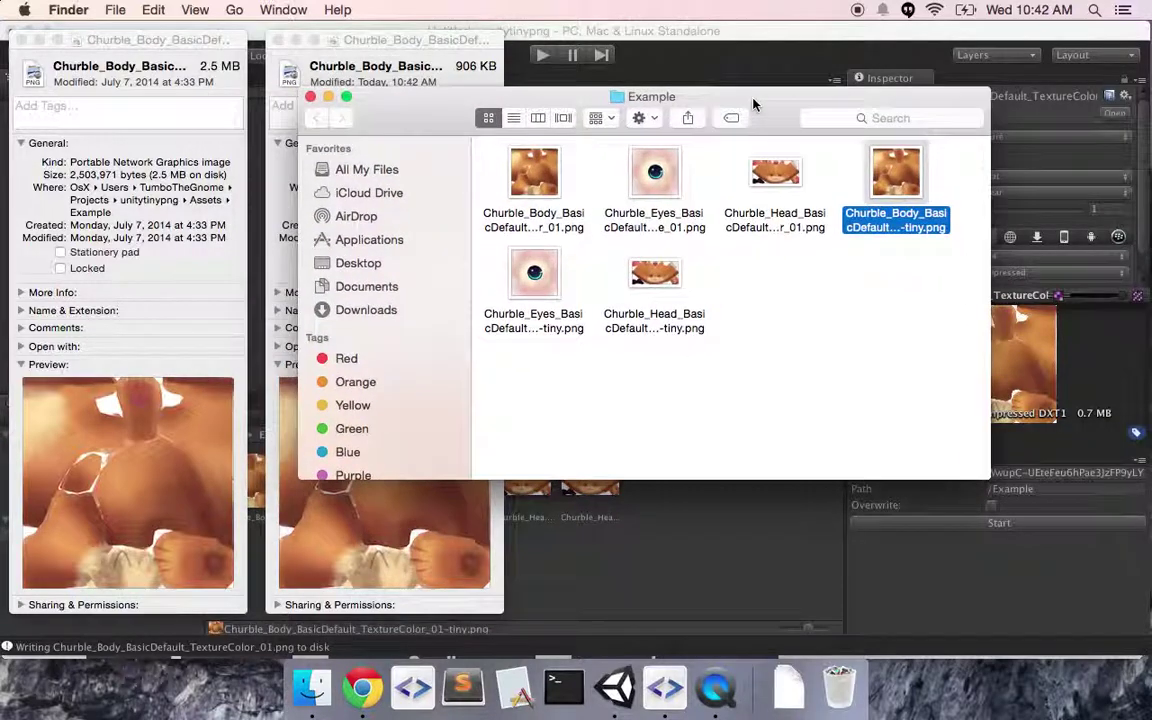
{"action": "left_click", "coordinate": [318, 505]}
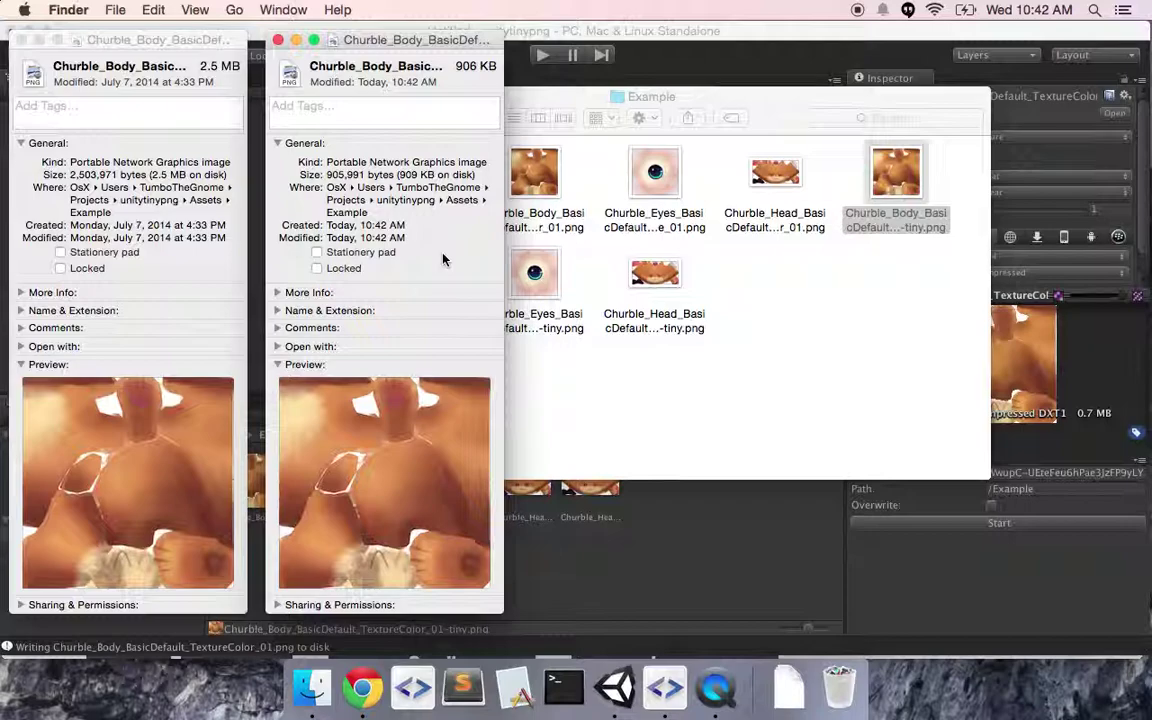
Close both body texture info windows and the Example folder window, return to Unity and clear the asset selection
{"action": "left_click", "coordinate": [277, 40]}
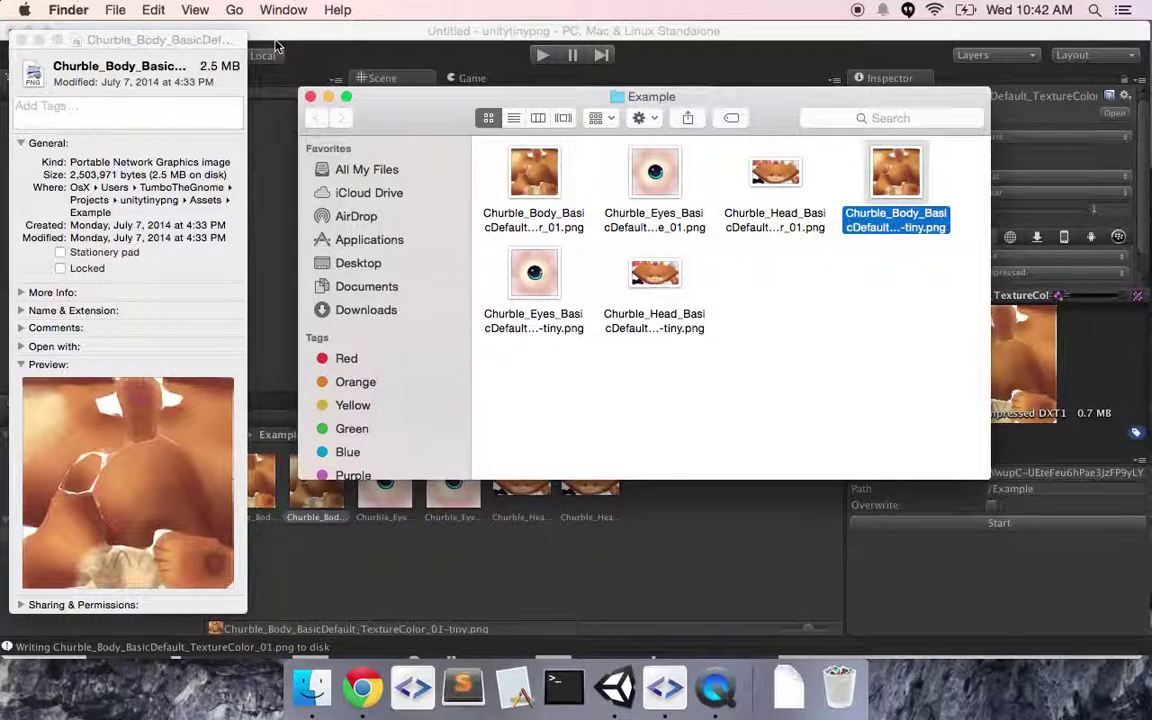
{"action": "left_click", "coordinate": [21, 40]}
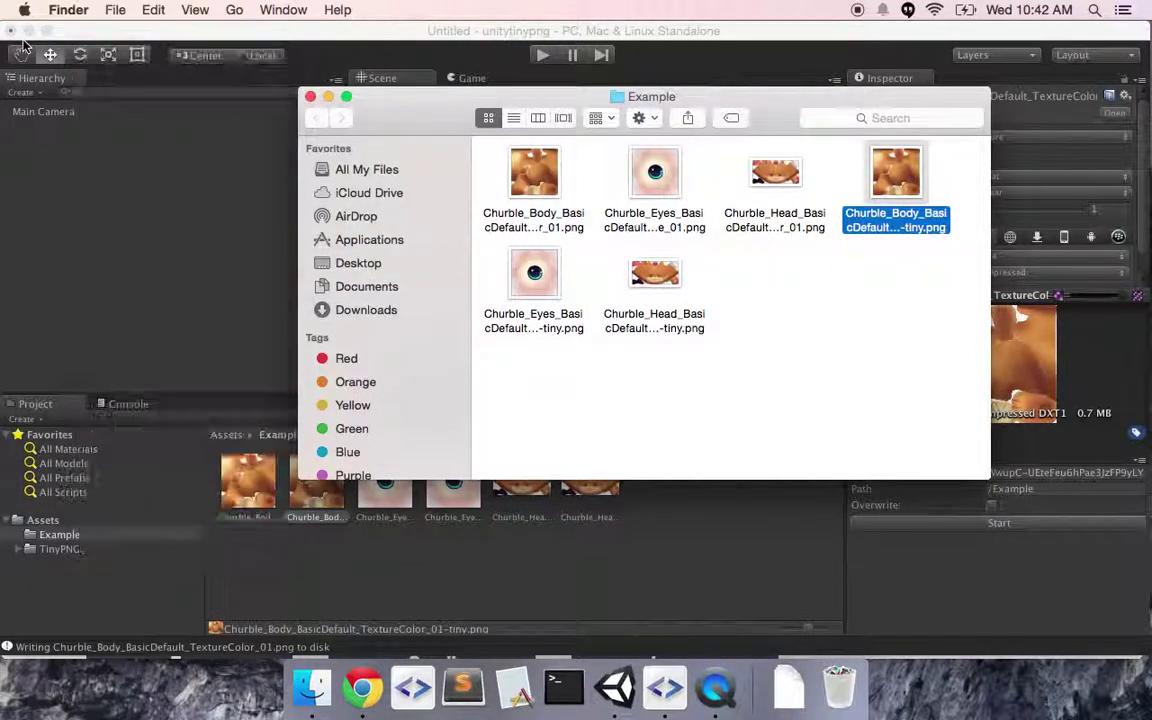
{"action": "left_click", "coordinate": [310, 97]}
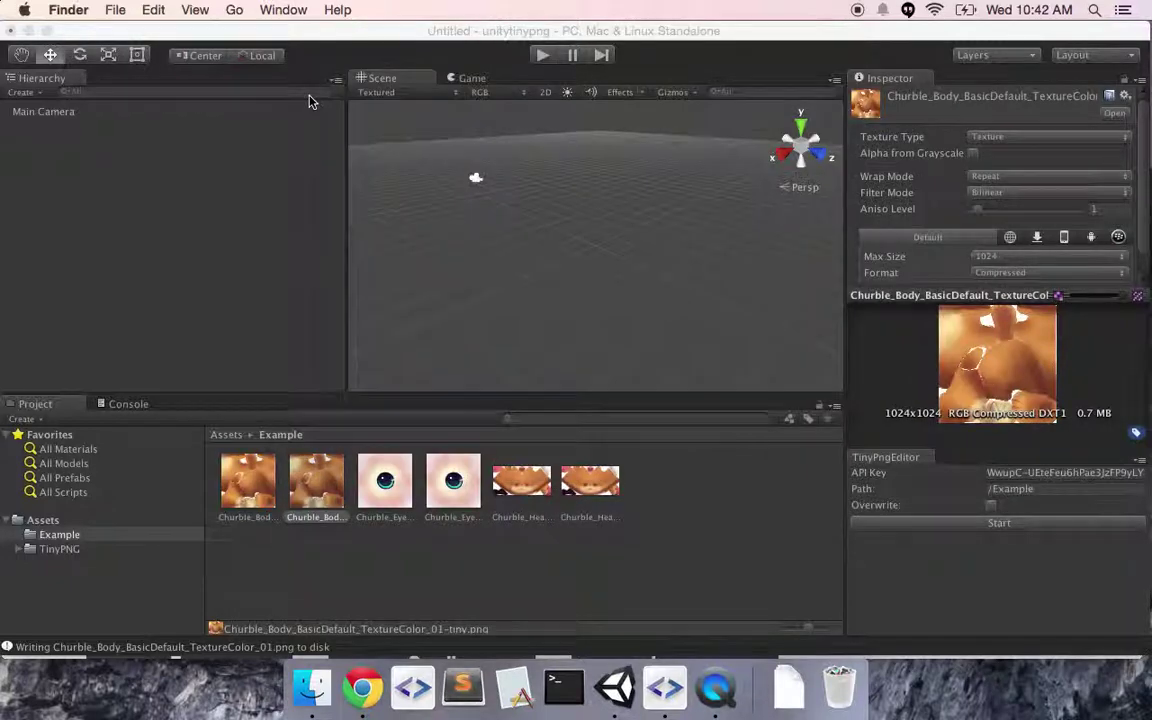
{"action": "left_click", "coordinate": [365, 576]}
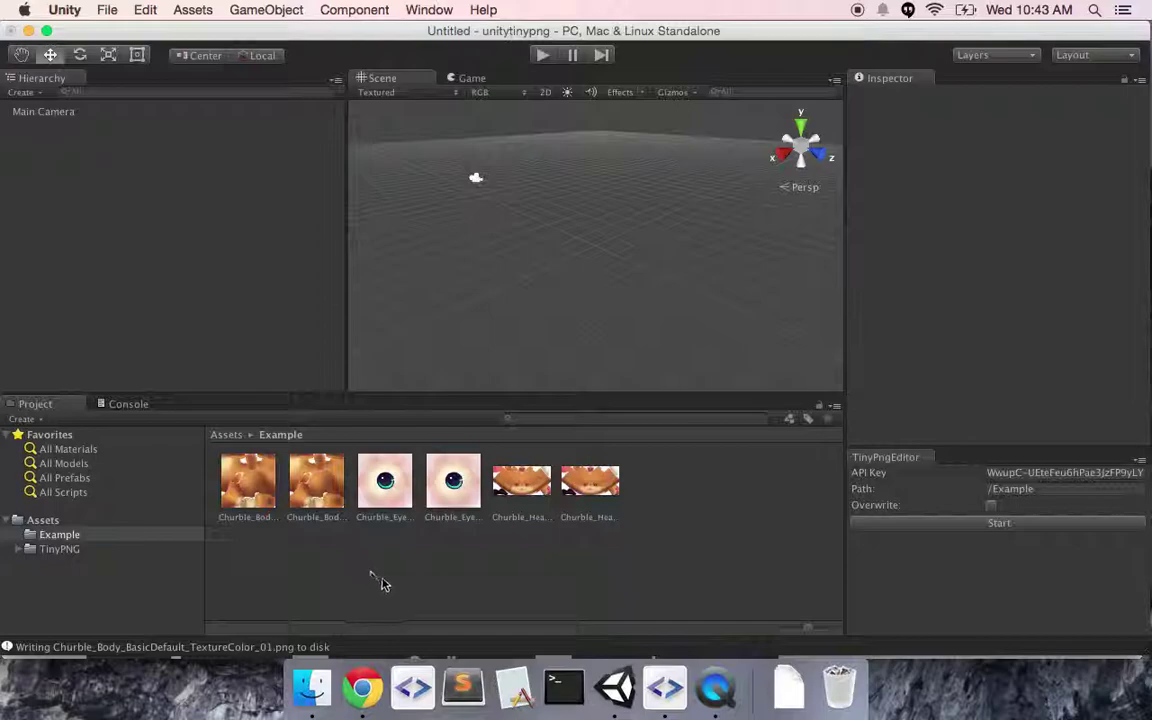